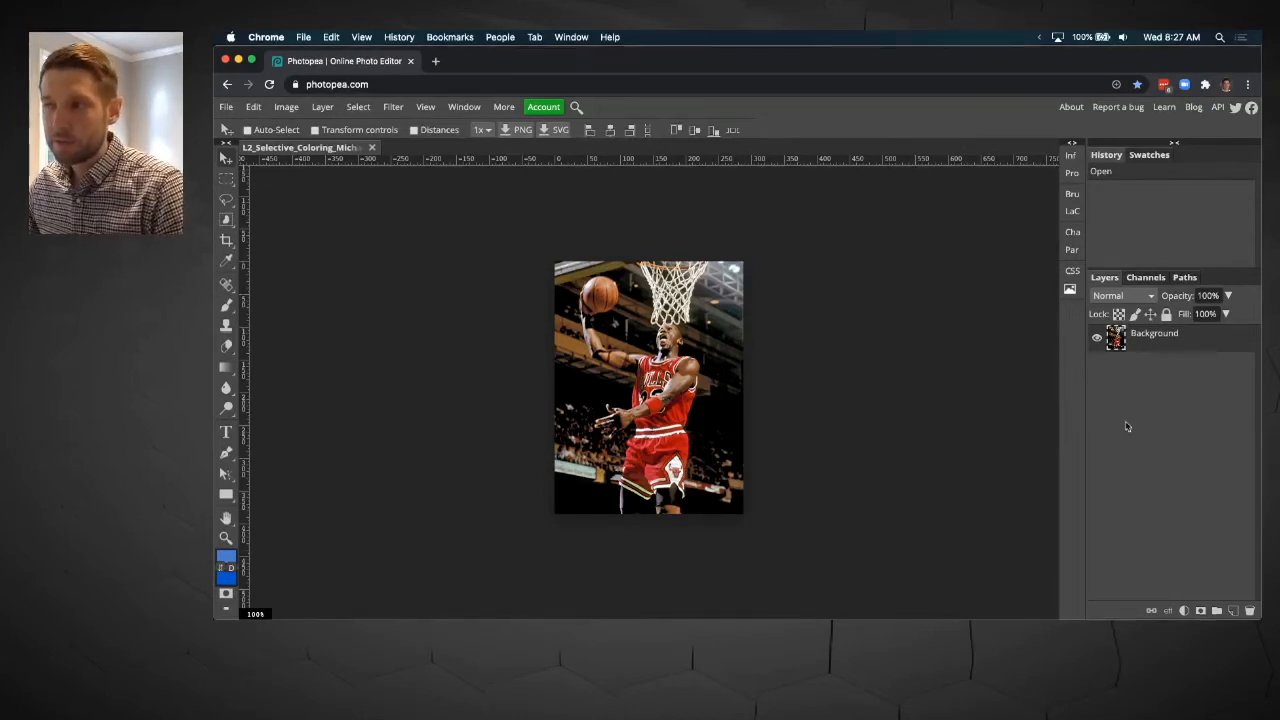
Duplicate the Background layer and apply a Black & White adjustment to the copy
right_click(1149, 342)
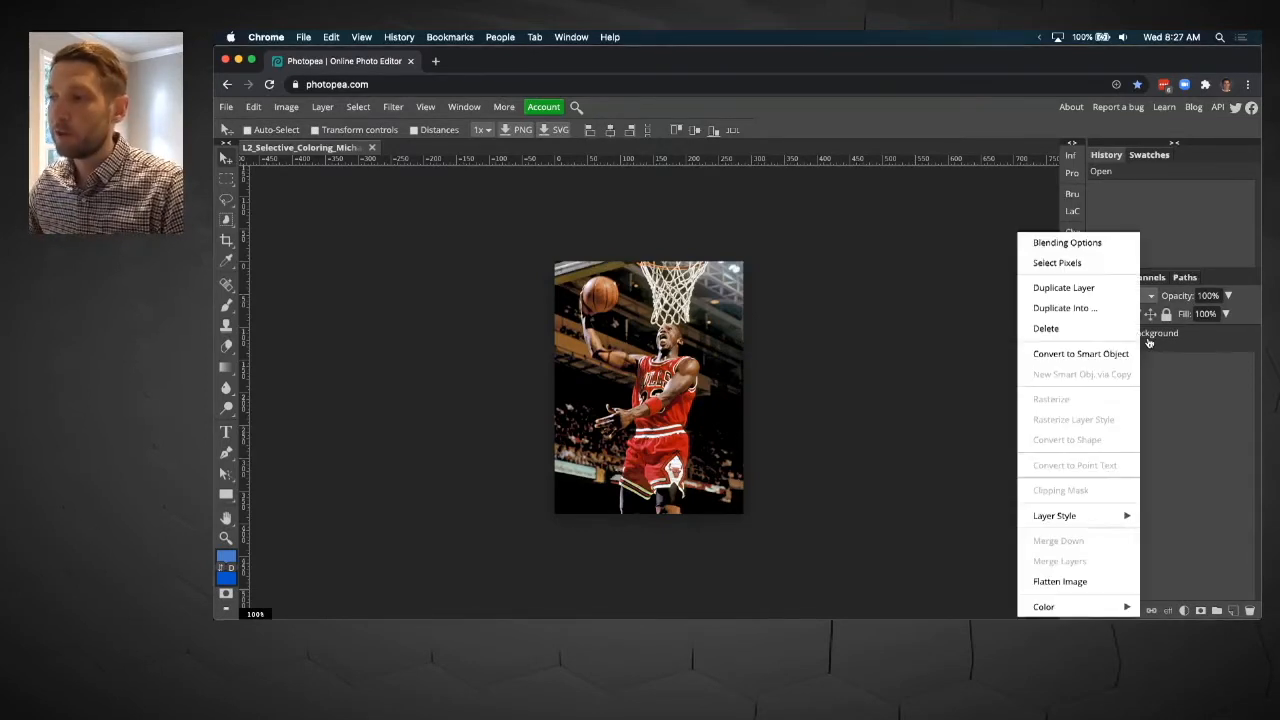
click(1077, 289)
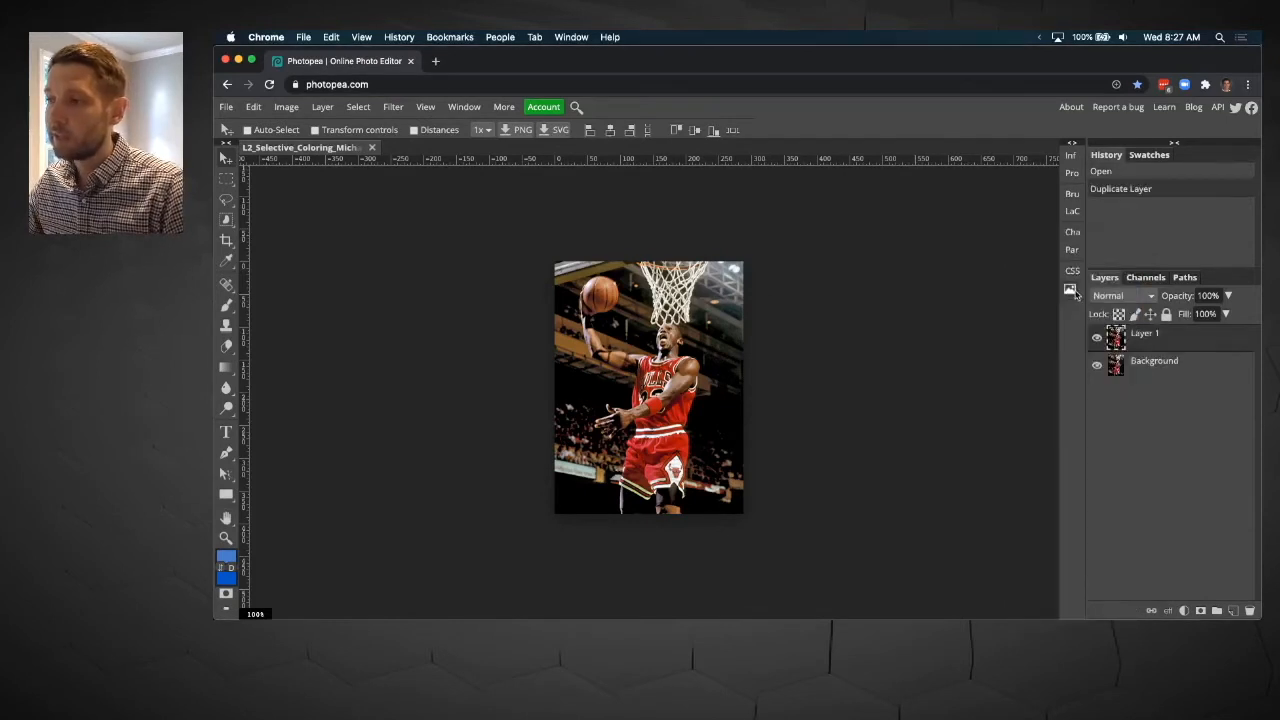
click(326, 109)
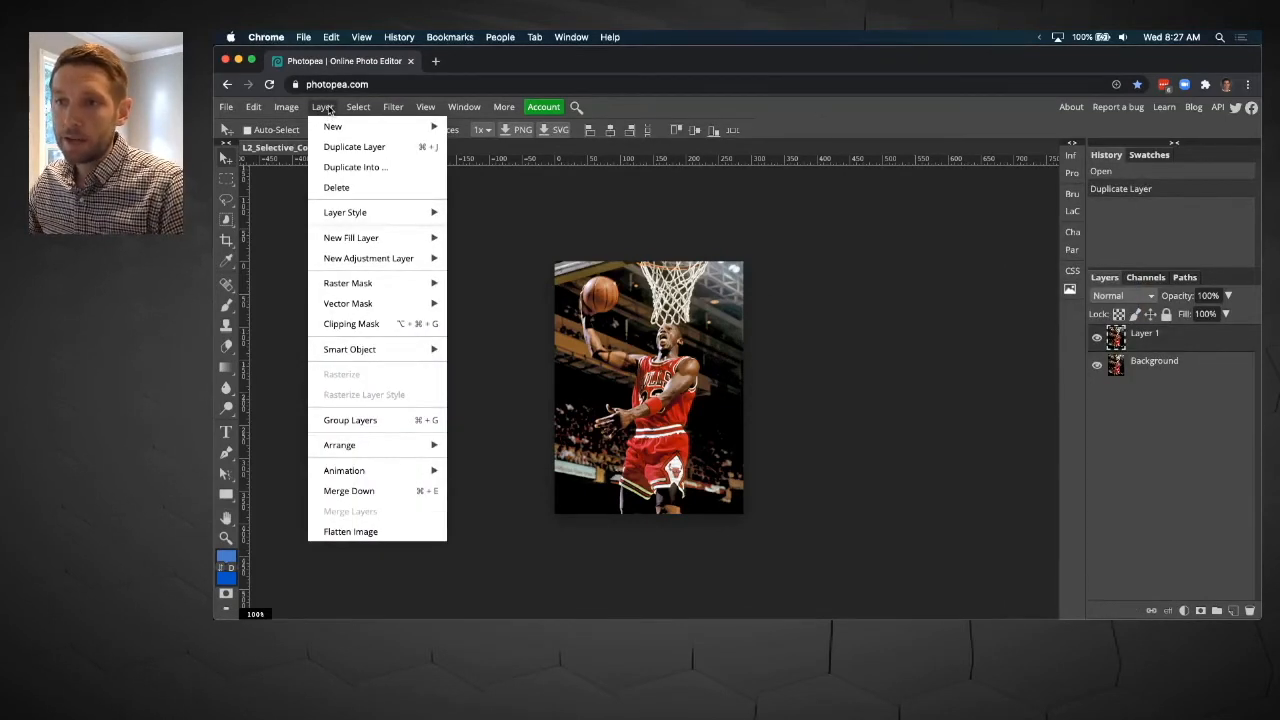
mouse_move(289, 110)
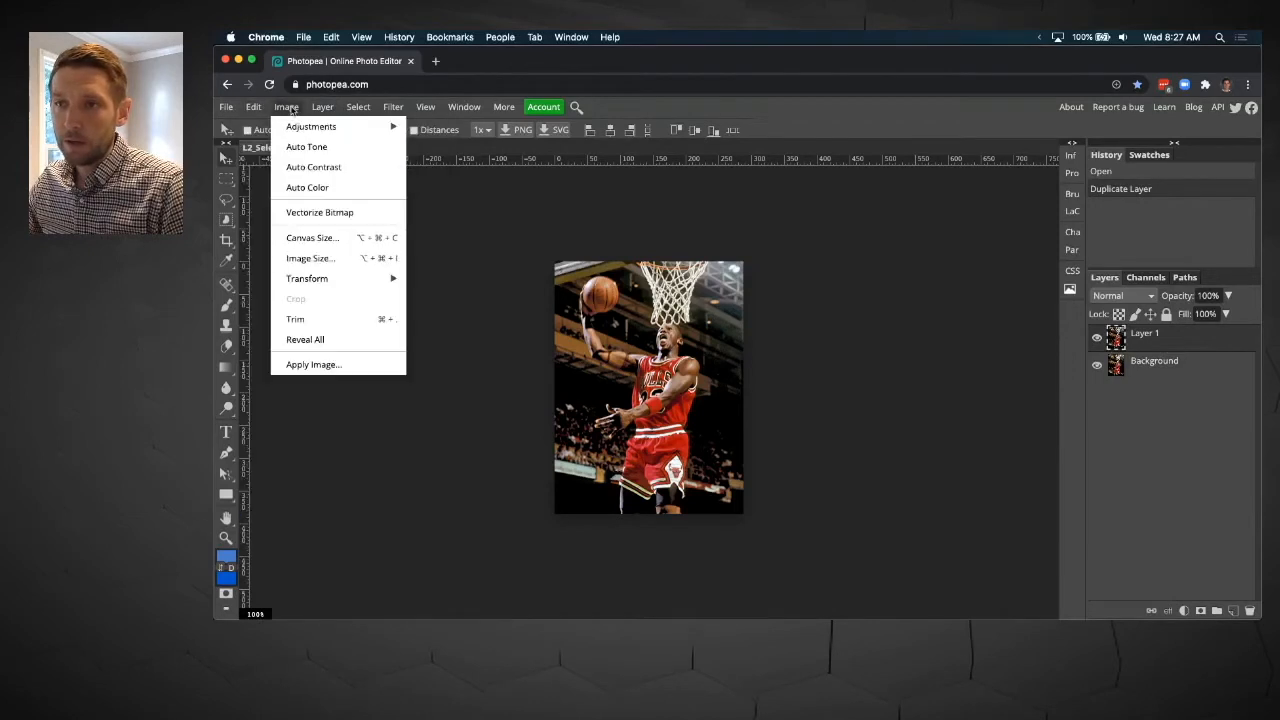
mouse_move(313, 128)
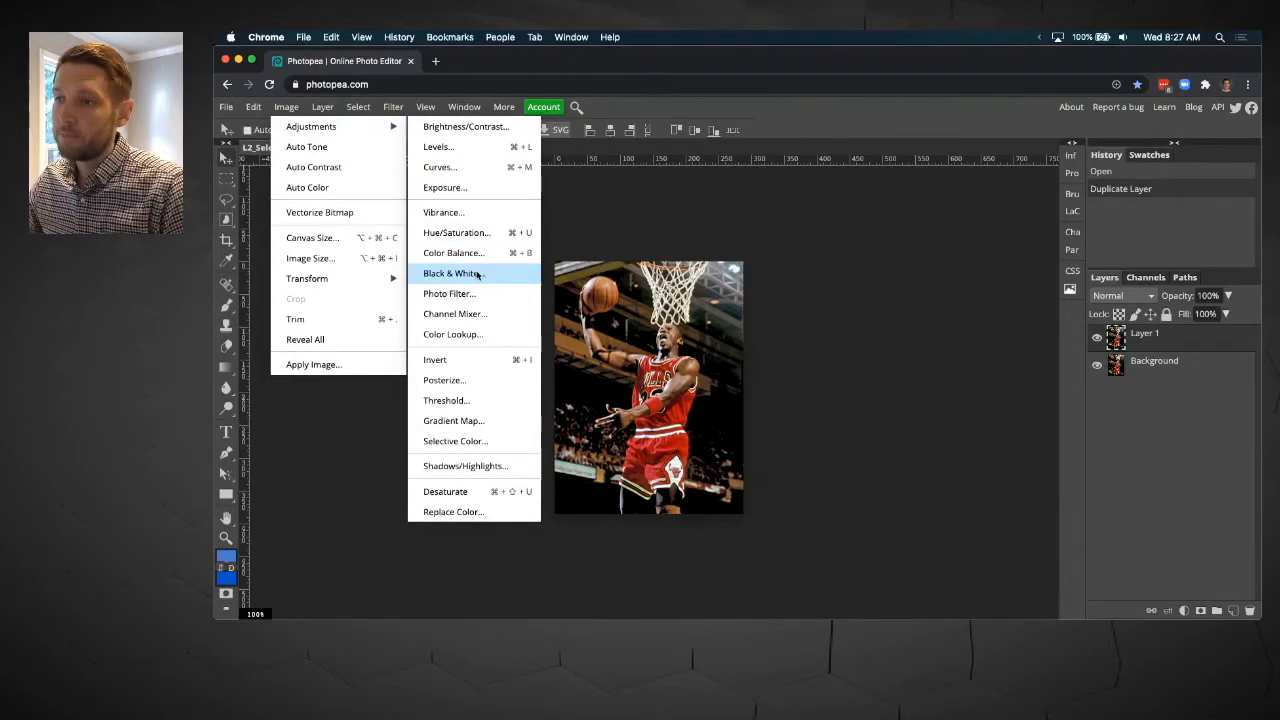
click(478, 274)
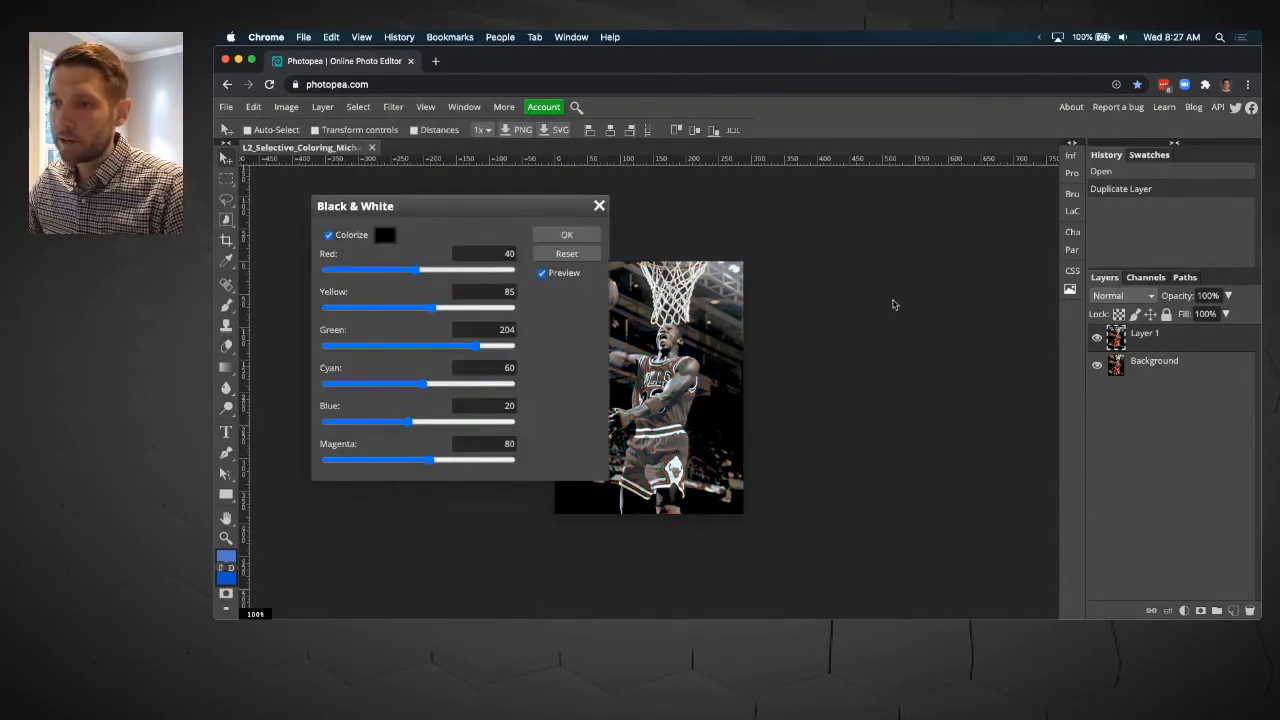
click(566, 234)
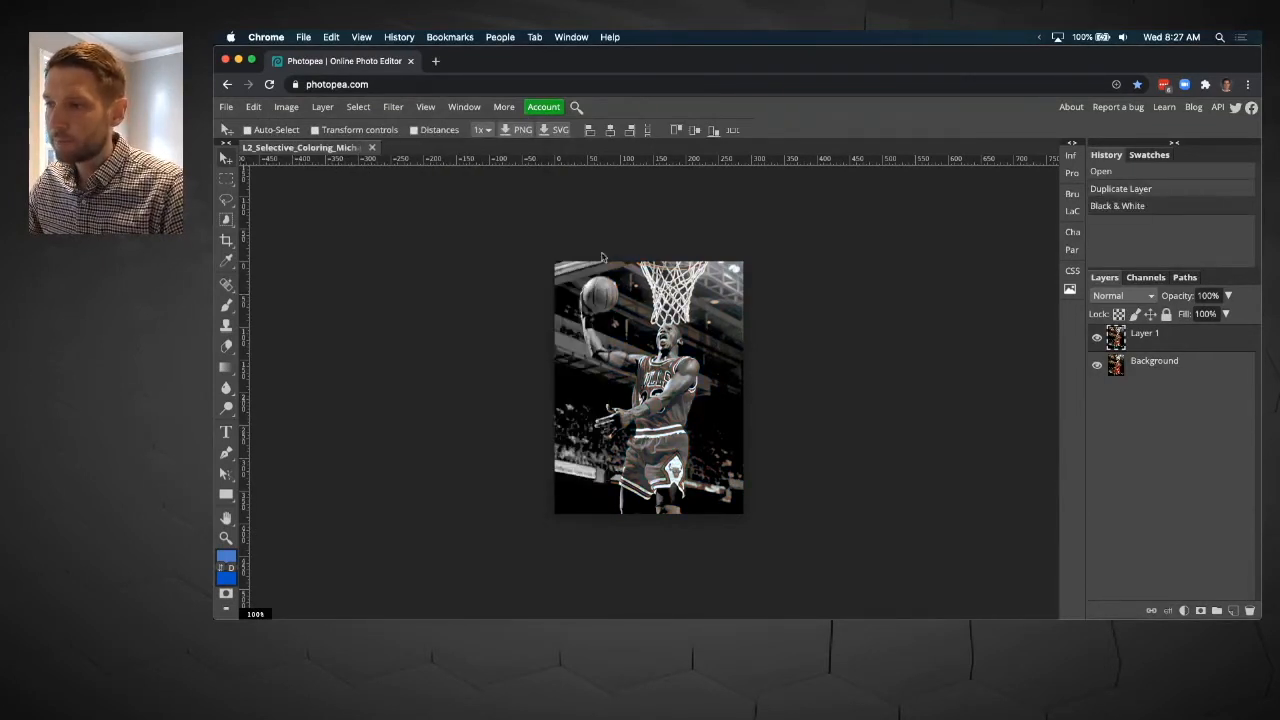
Try erasing the black-and-white copy over the jersey and upper arm with the Eraser Tool, and revert the image to its opened state
click(225, 346)
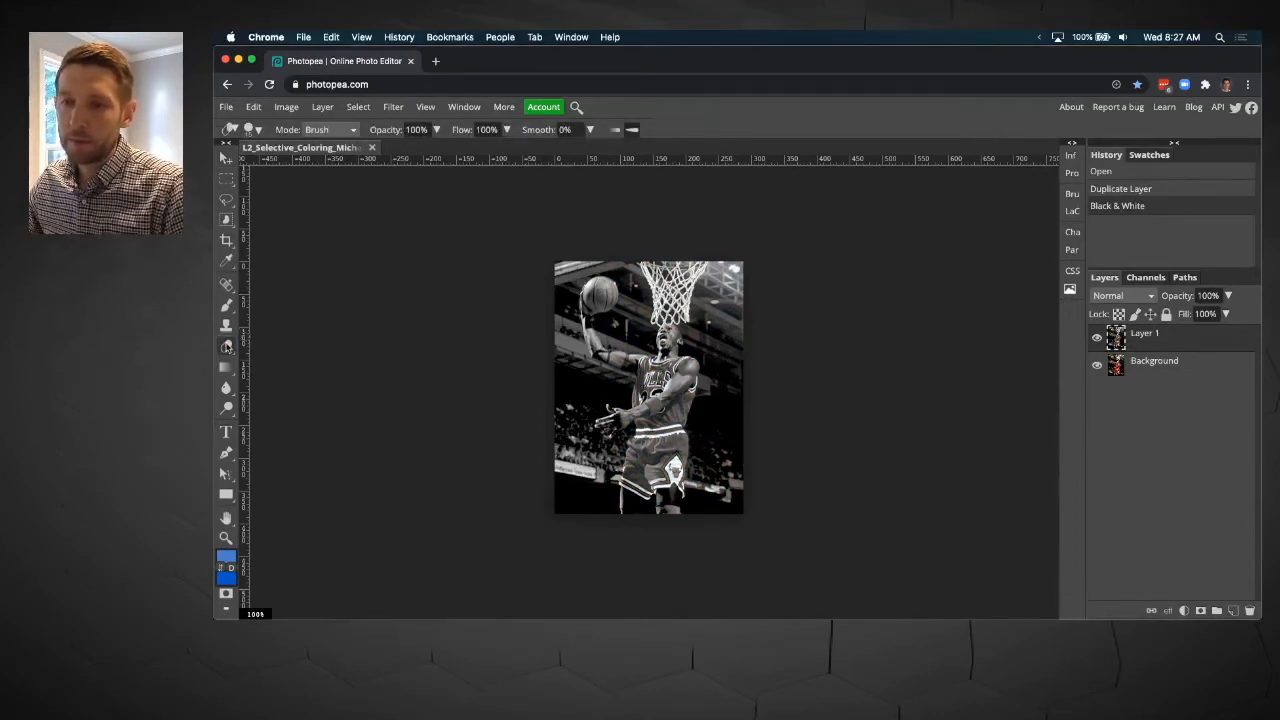
key(shift+e)
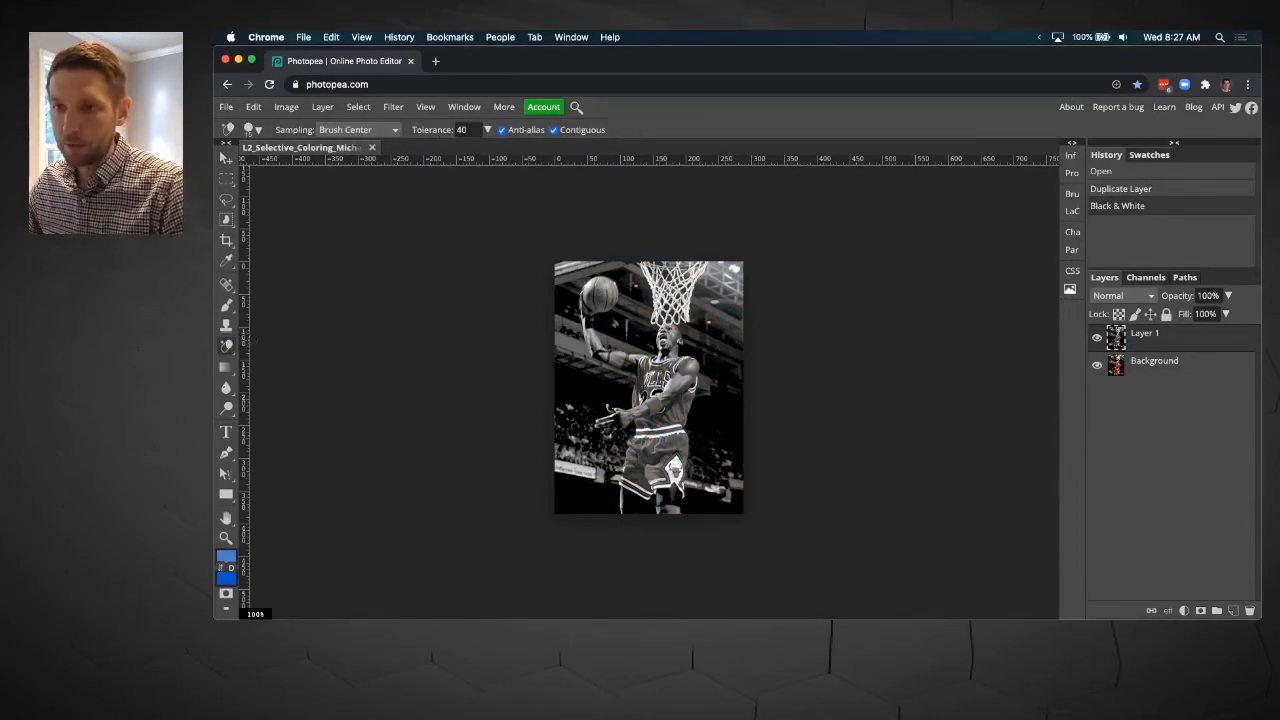
right_click(229, 346)
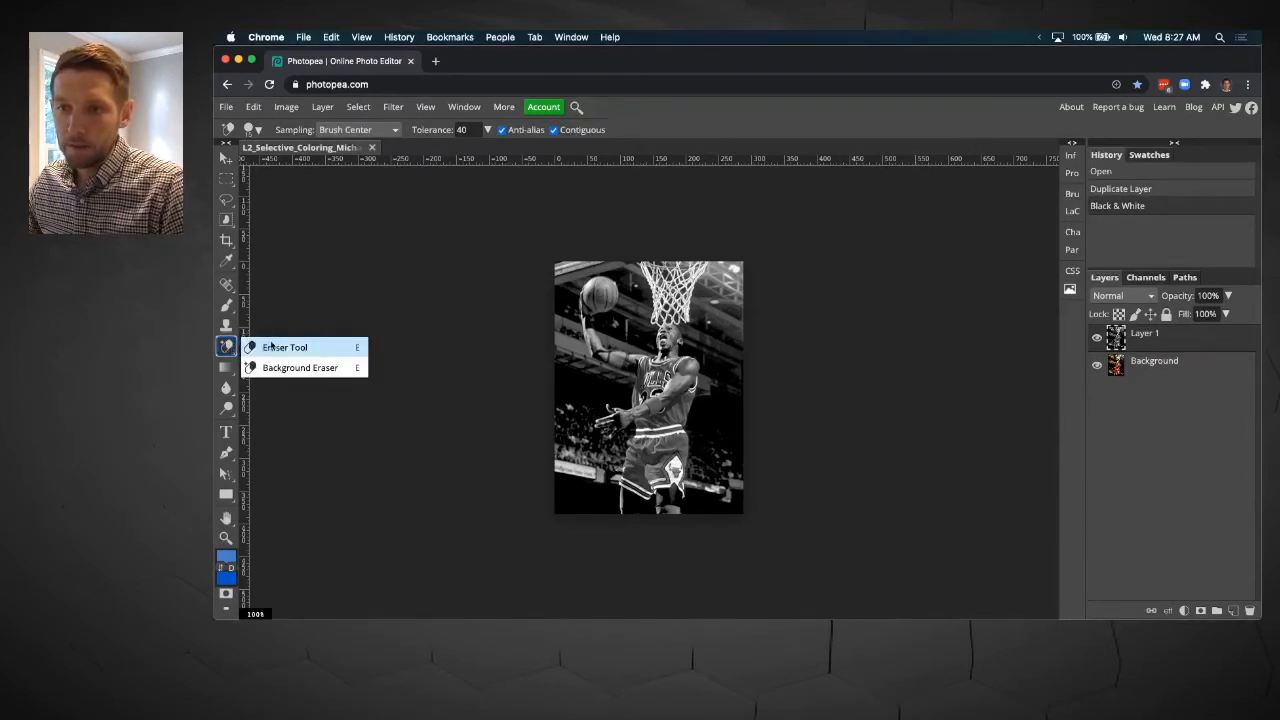
click(272, 348)
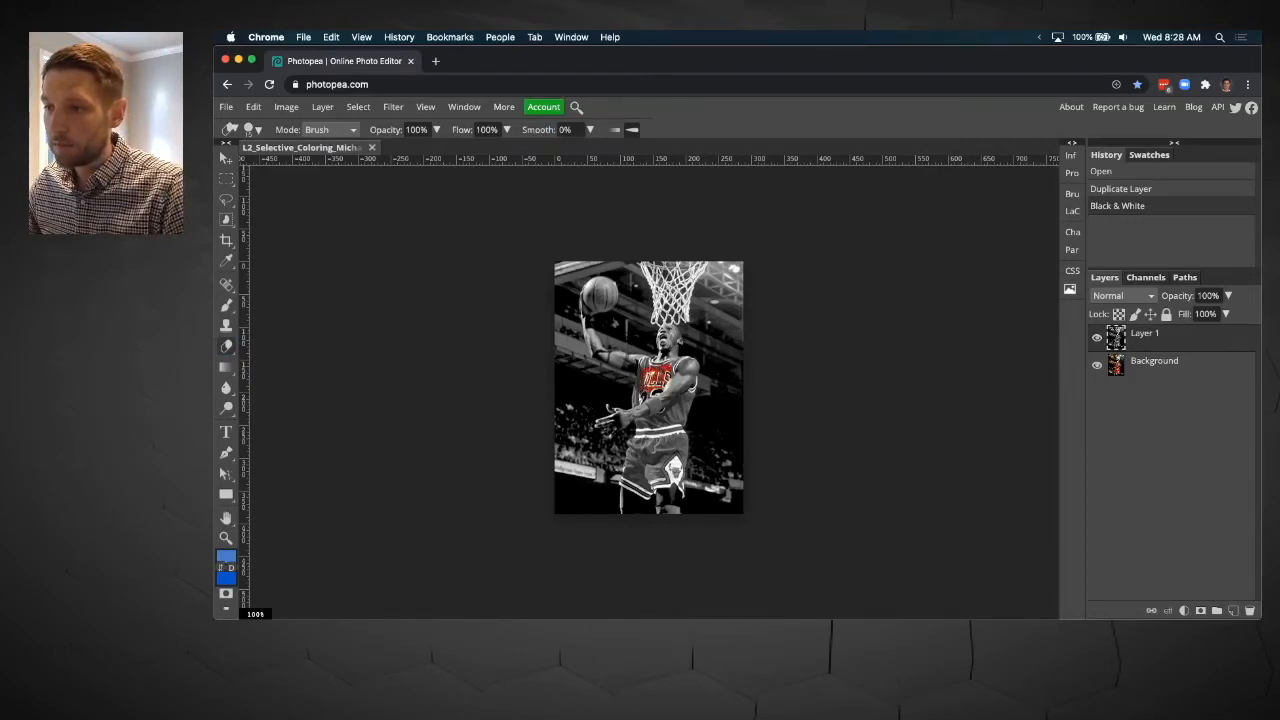
drag(648, 388, 655, 394)
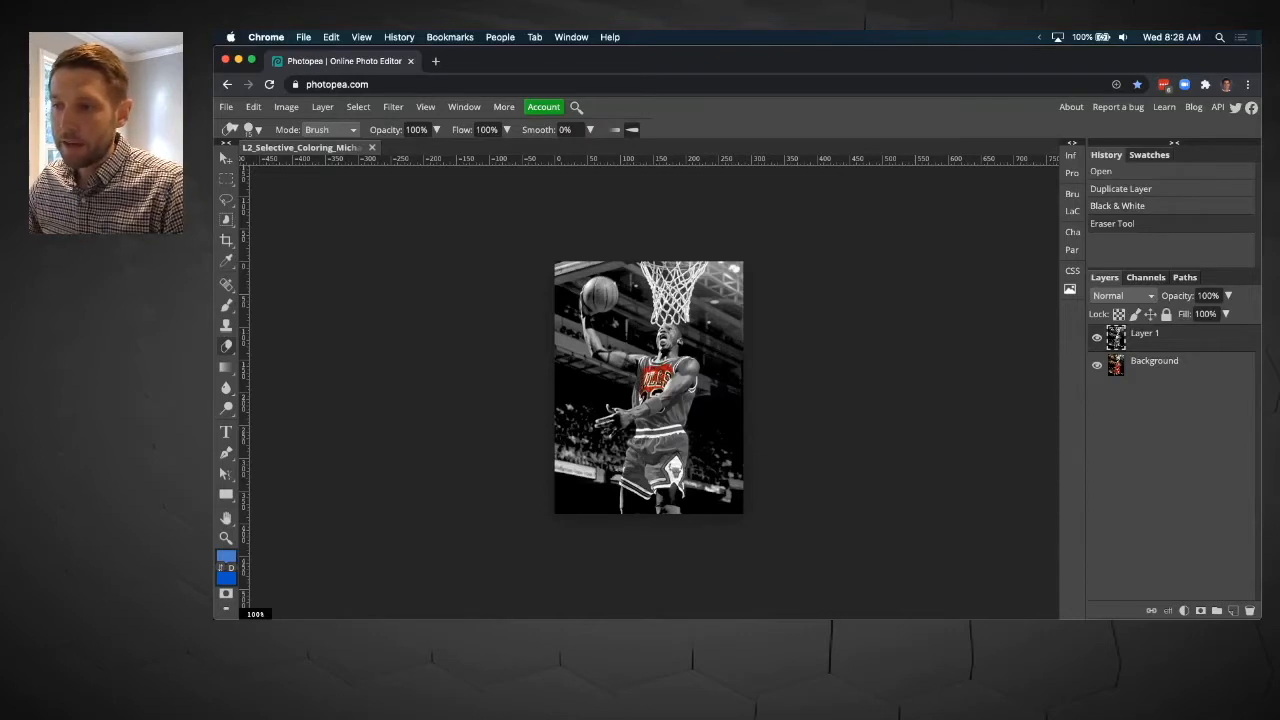
drag(678, 379, 685, 388)
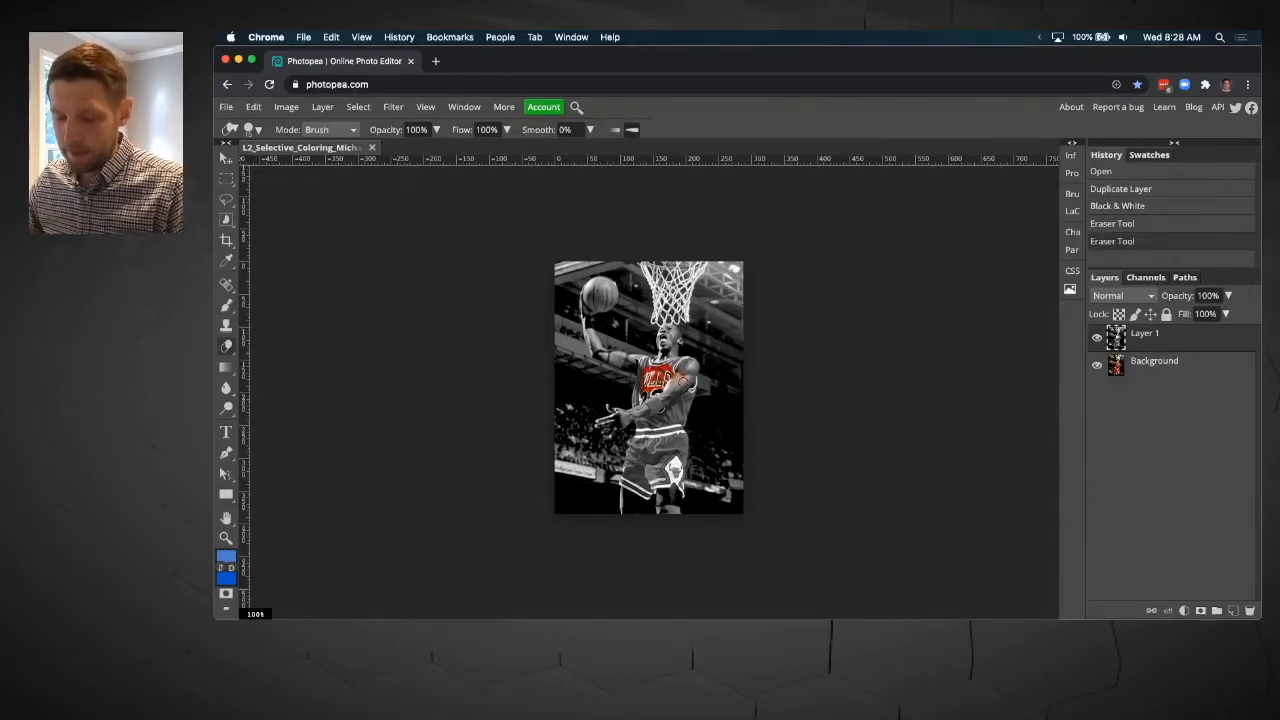
scroll(683, 383, up, 5)
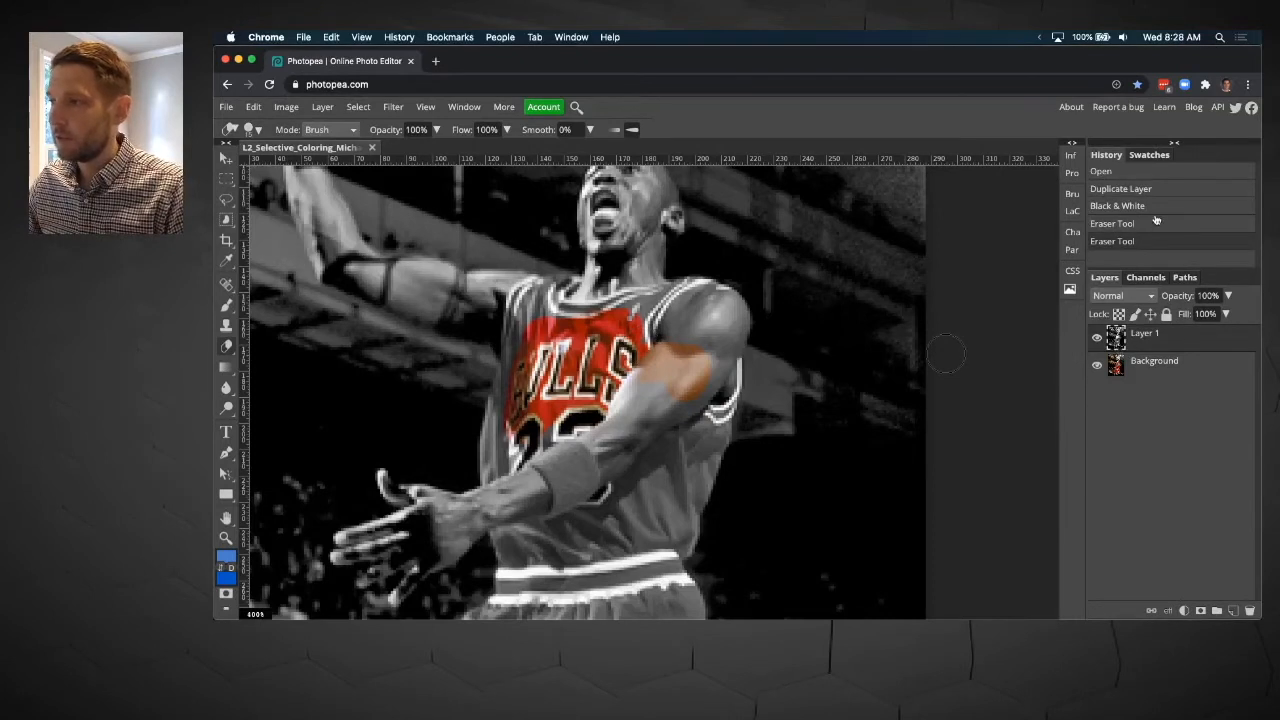
click(1105, 173)
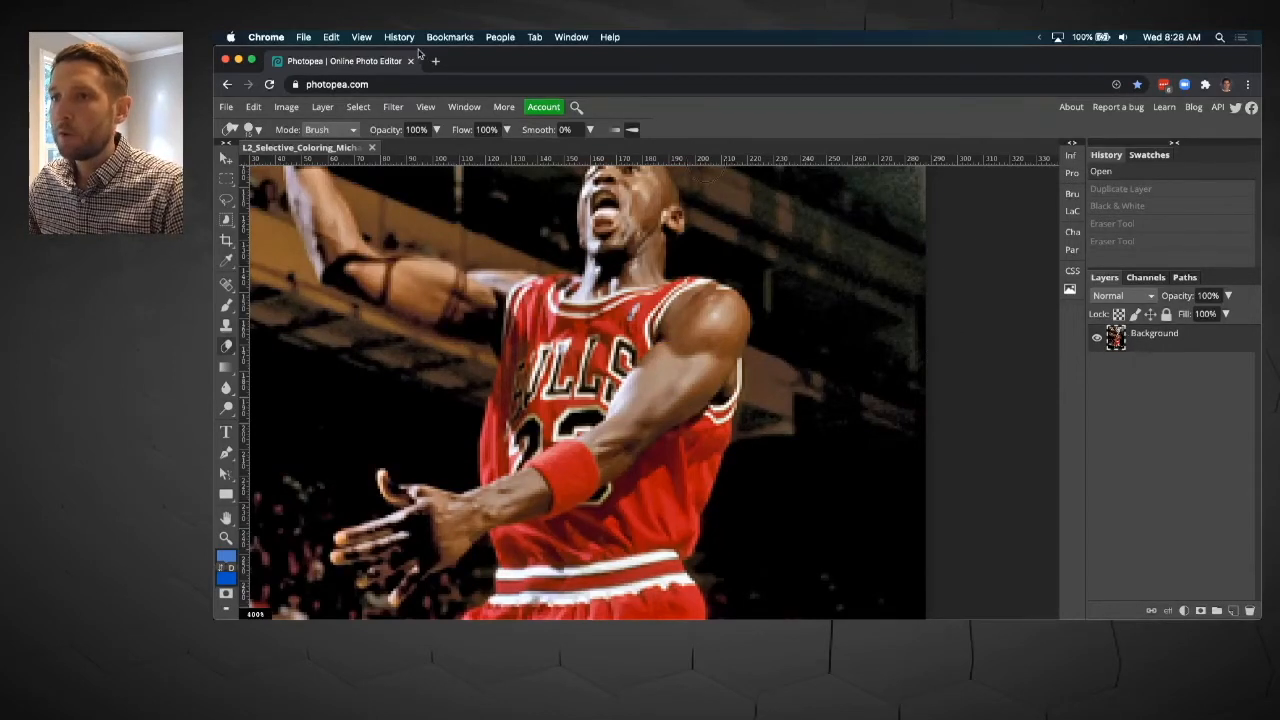
Add a Black & White adjustment layer above the Background, keeping its default settings
click(323, 108)
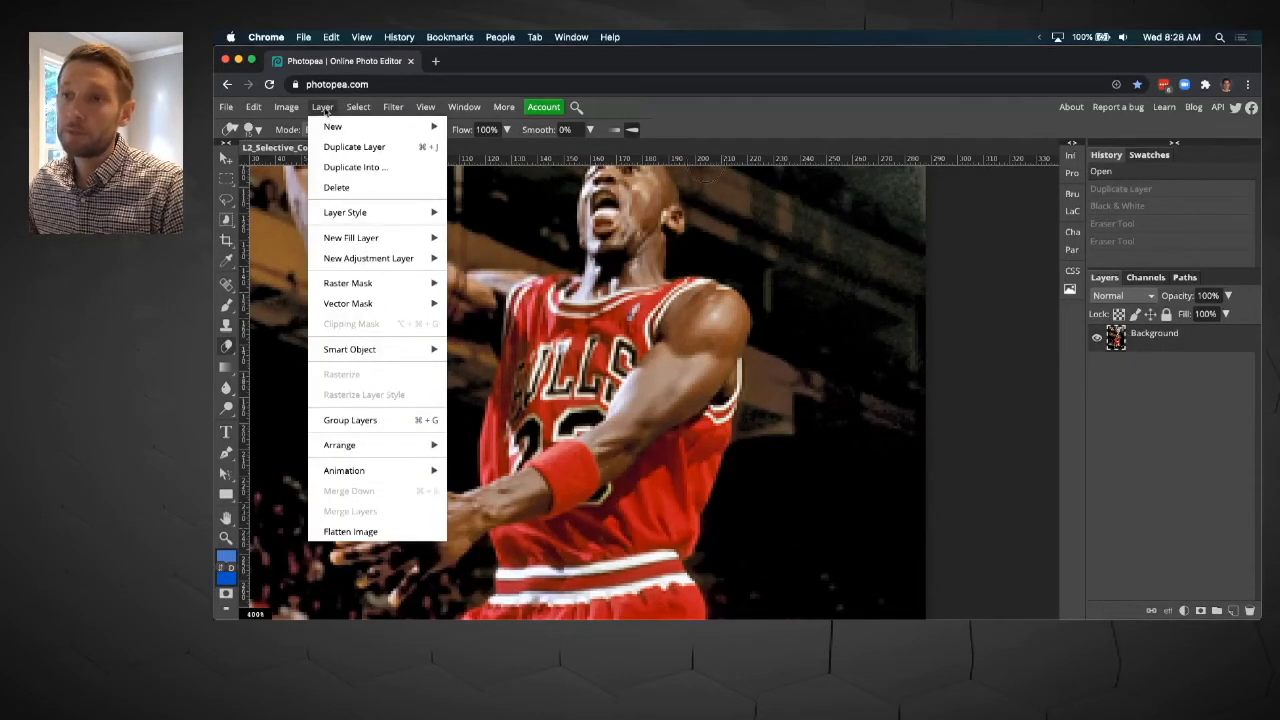
mouse_move(392, 259)
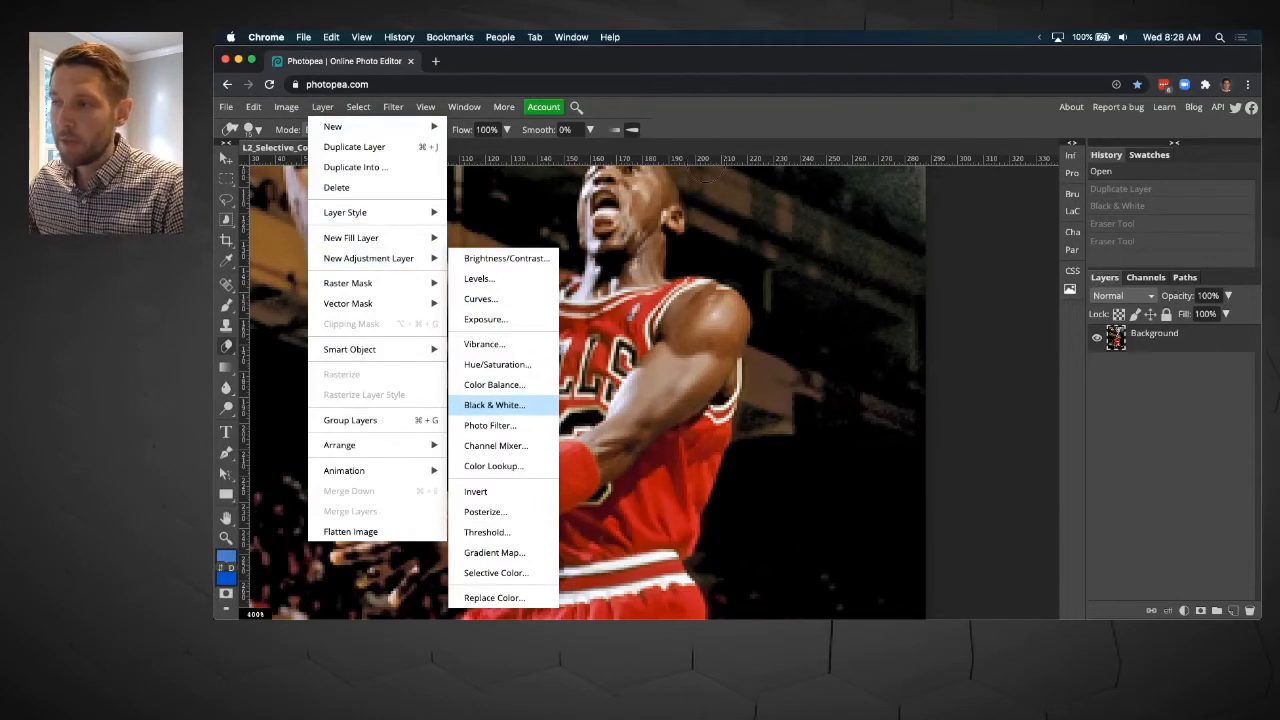
click(494, 405)
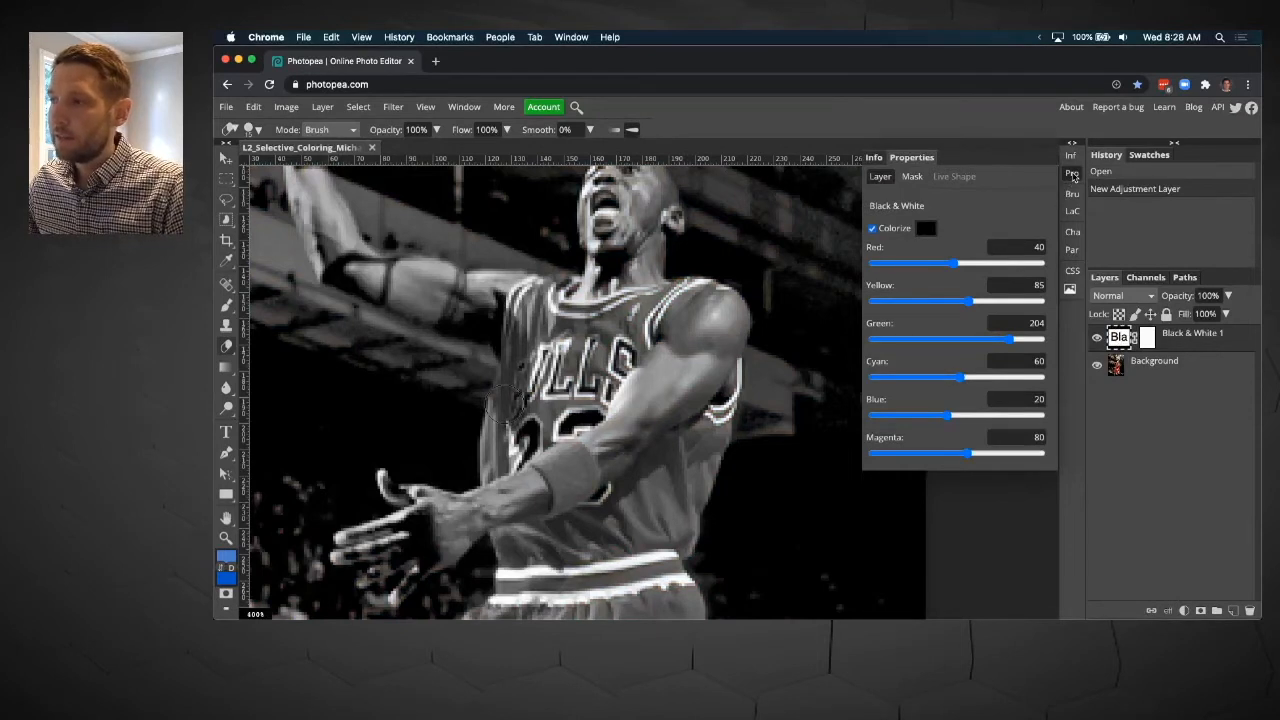
click(1072, 175)
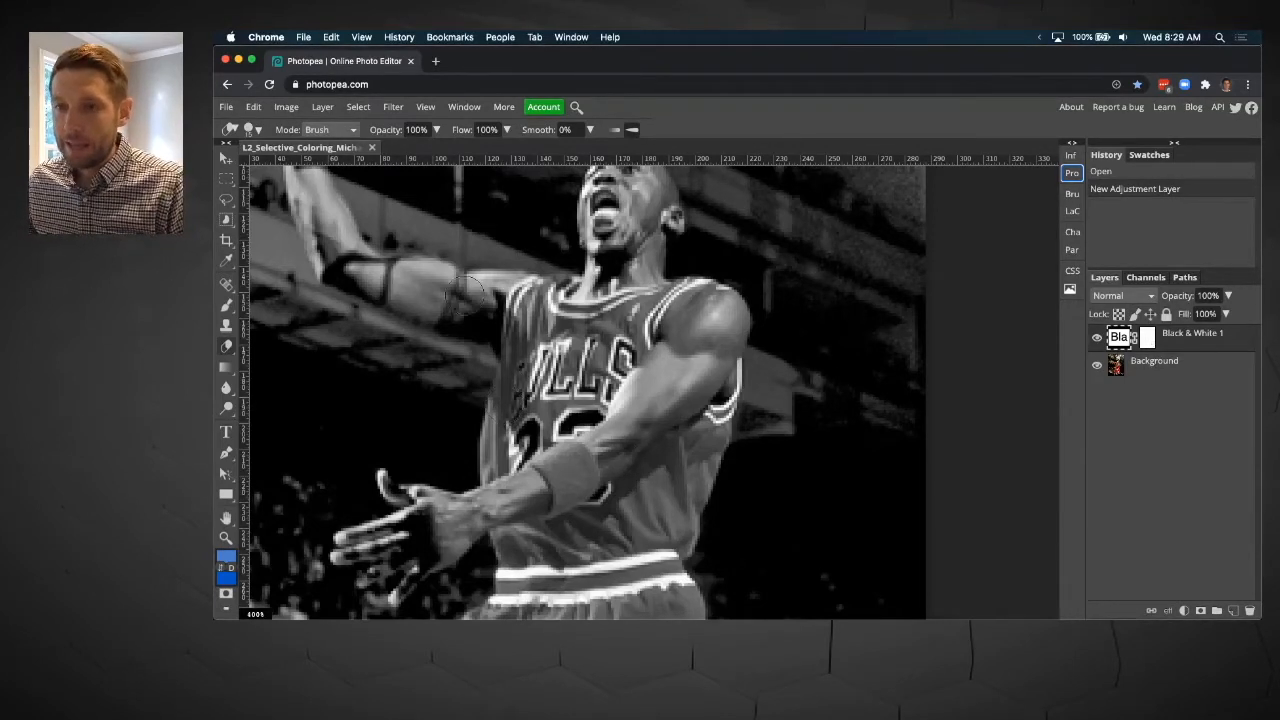
Paint black with the Brush Tool on the adjustment layer's mask over the jersey lettering, number, wristband and part of the upper arm
click(227, 306)
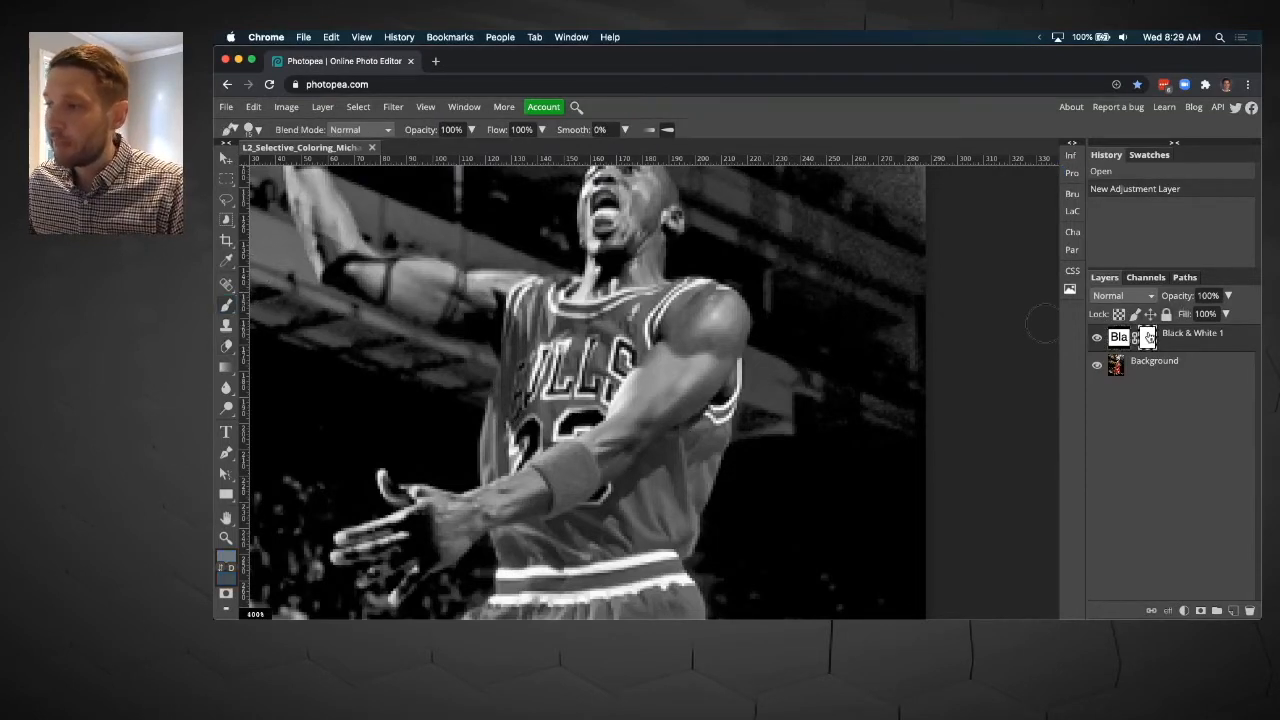
key(d)
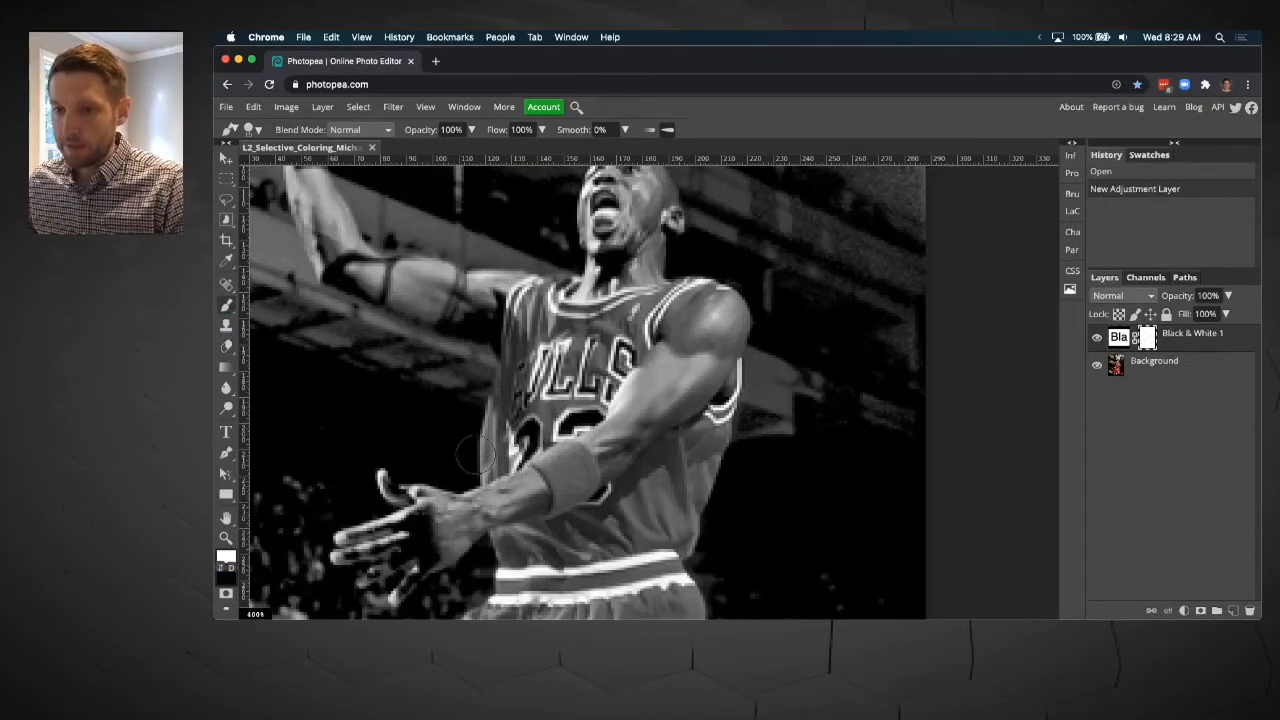
key(x)
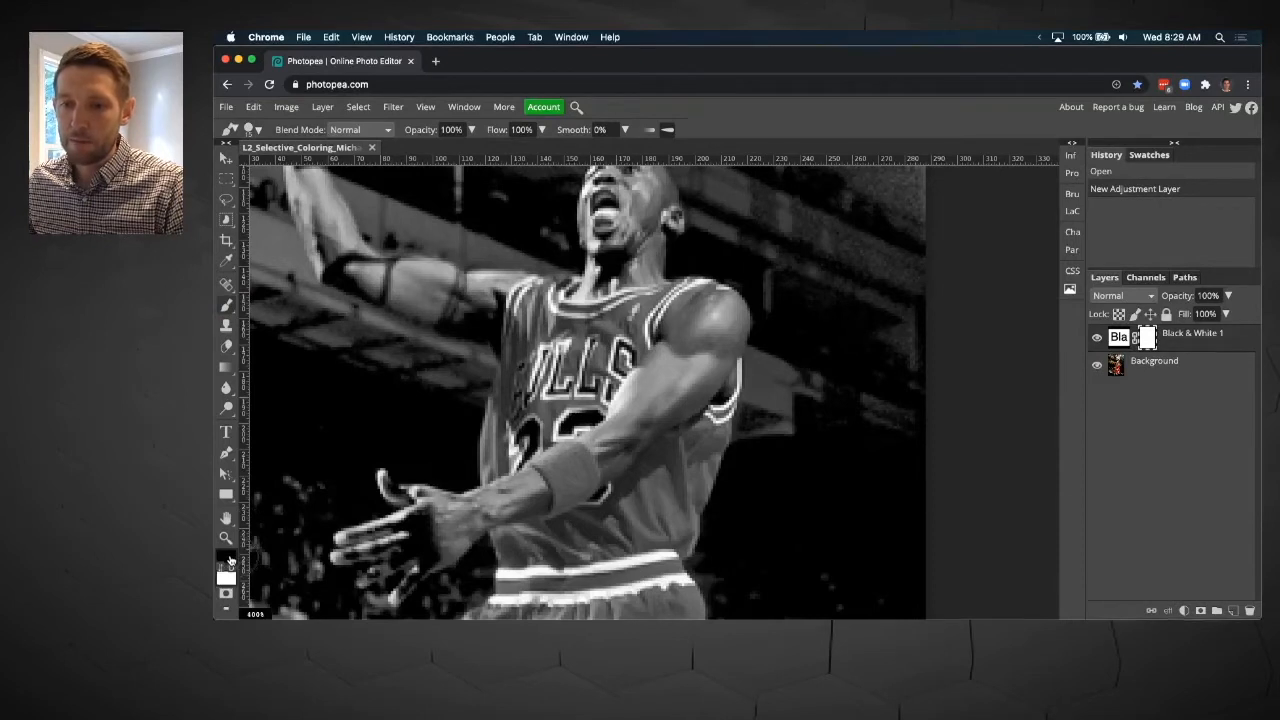
mouse_move(600, 378)
mouse_down()
mouse_move(557, 349)
mouse_move(577, 319)
mouse_move(632, 324)
mouse_move(572, 339)
mouse_move(622, 374)
mouse_move(632, 344)
mouse_move(647, 349)
mouse_move(642, 329)
mouse_move(637, 374)
mouse_move(587, 399)
mouse_move(592, 374)
mouse_move(557, 439)
mouse_move(537, 452)
mouse_move(517, 442)
mouse_move(510, 462)
mouse_up()
mouse_move(512, 460)
mouse_down()
mouse_move(550, 454)
mouse_move(578, 534)
mouse_up()
drag(567, 463, 580, 478)
drag(668, 384, 680, 405)
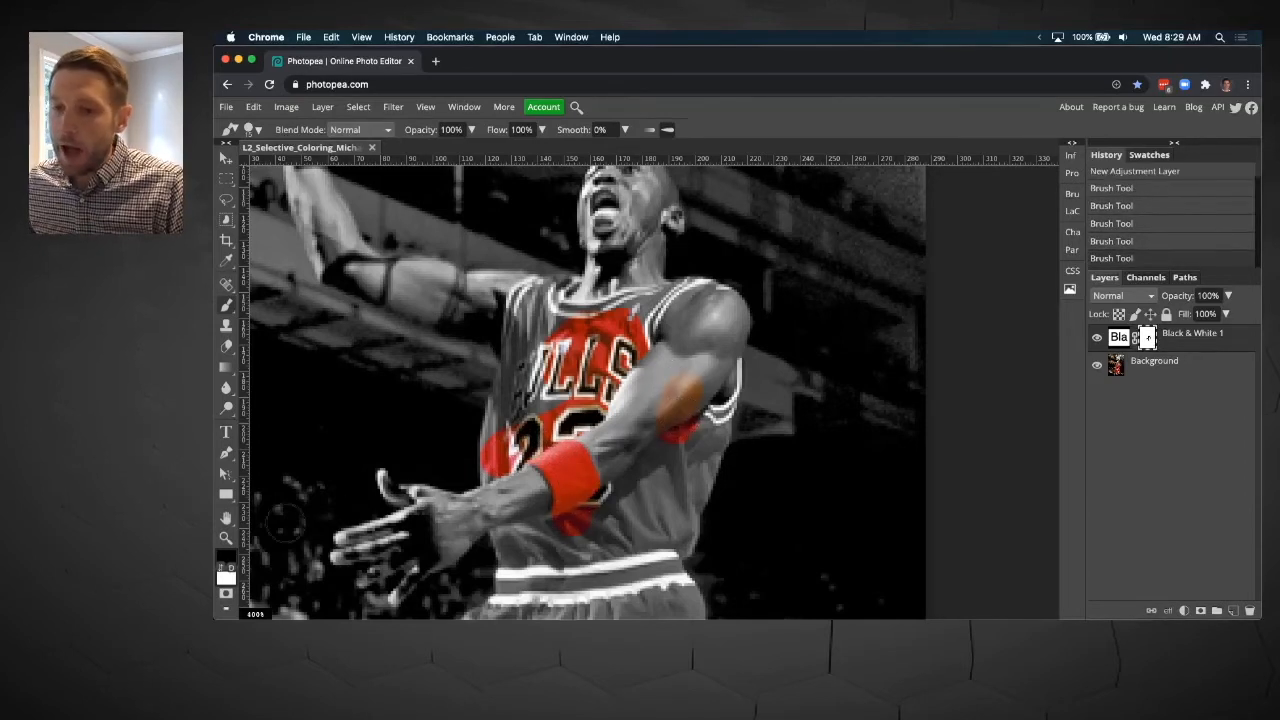
Paint white on the mask over the upper arm and armpit to bring back the black-and-white effect there
click(222, 567)
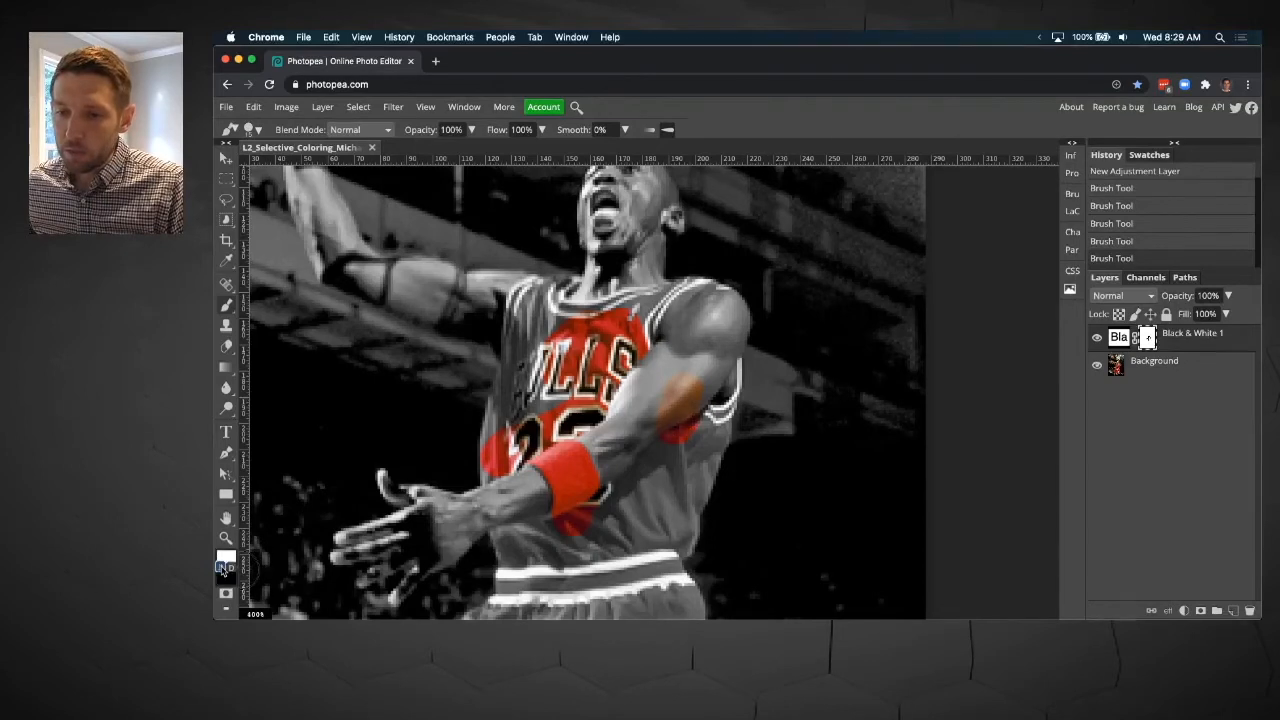
drag(691, 392, 686, 376)
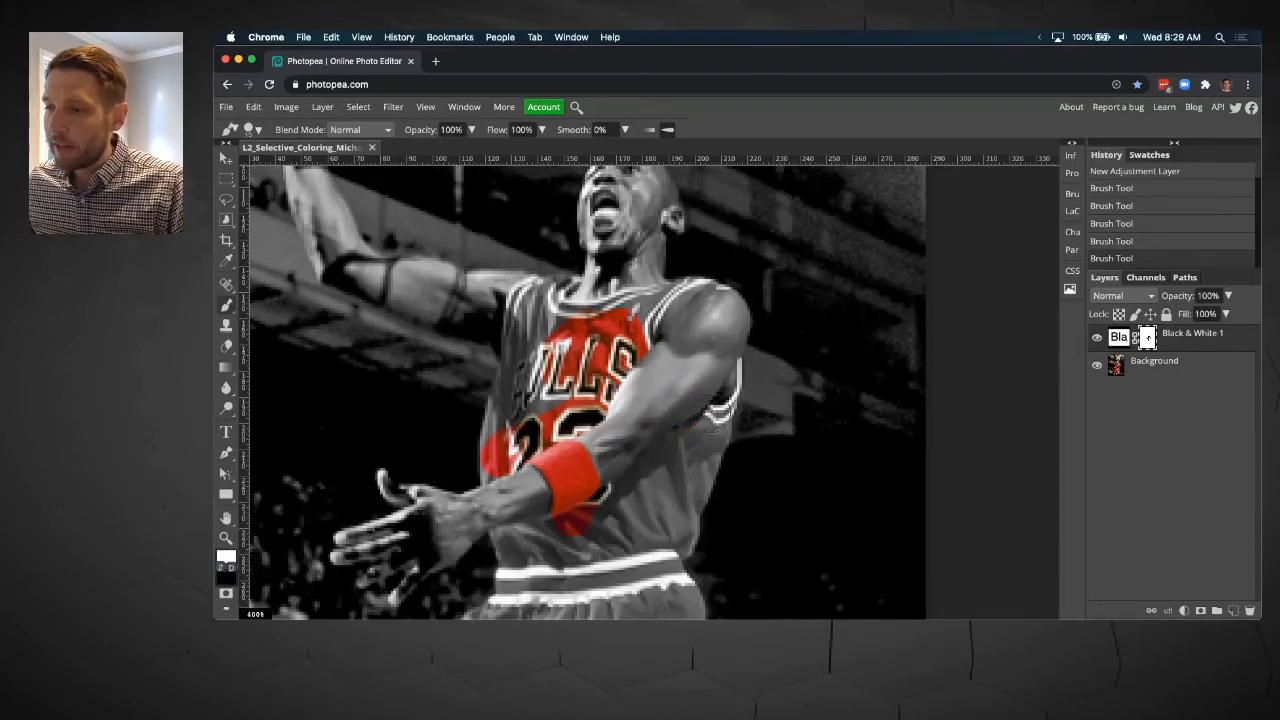
drag(713, 398, 712, 414)
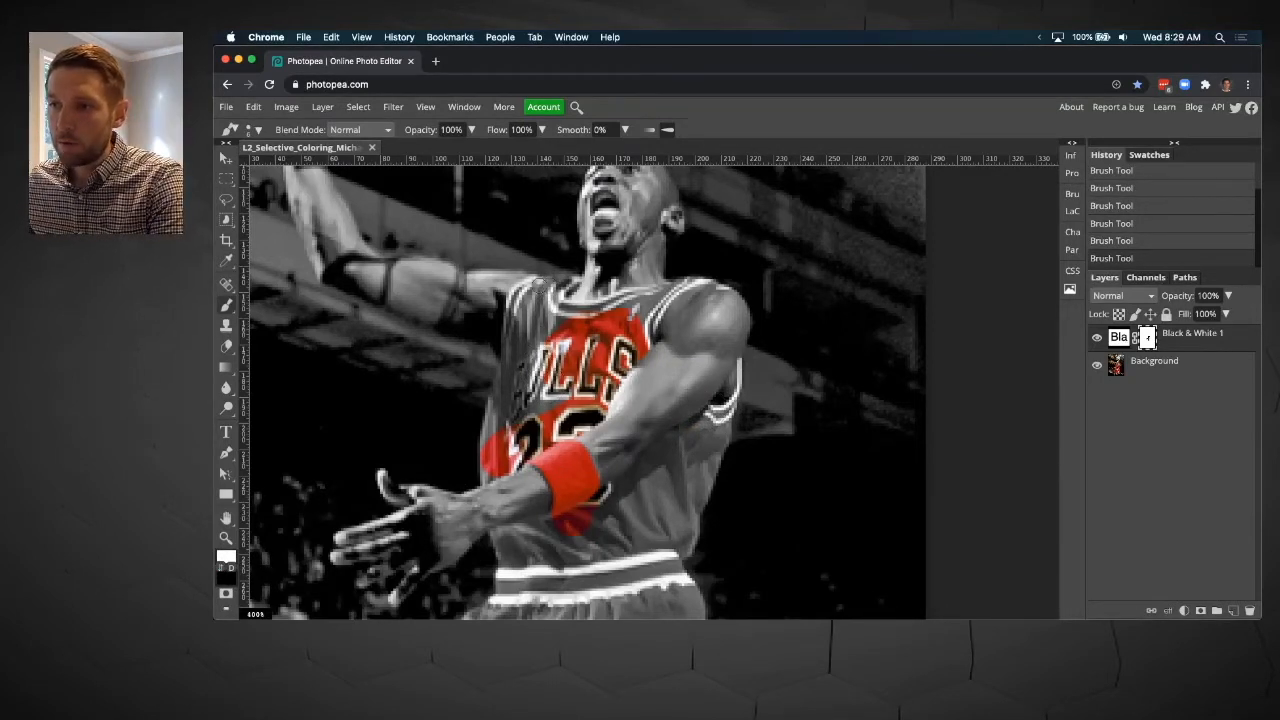
Paint black on the mask with a smaller brush along the jersey's shoulder strap, collar and upper chest to reveal their colour
key(x)
click(541, 288)
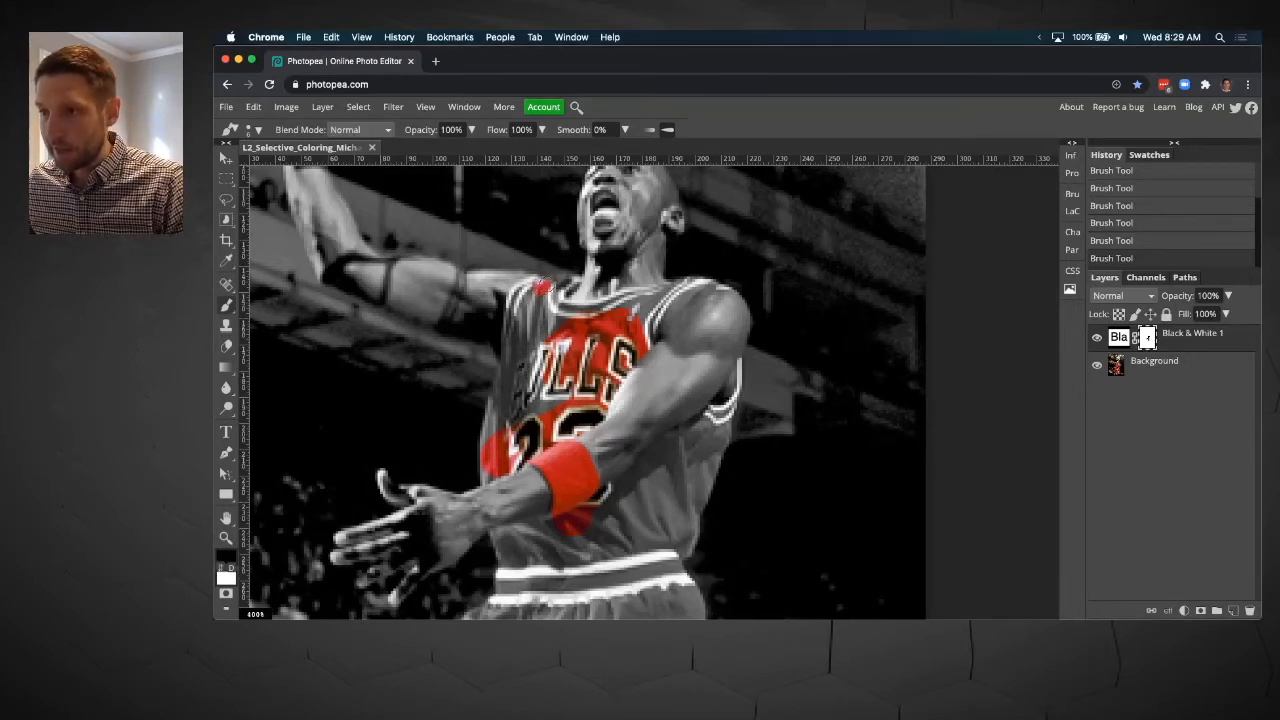
mouse_move(541, 288)
mouse_down()
mouse_move(520, 300)
mouse_move(519, 331)
mouse_up()
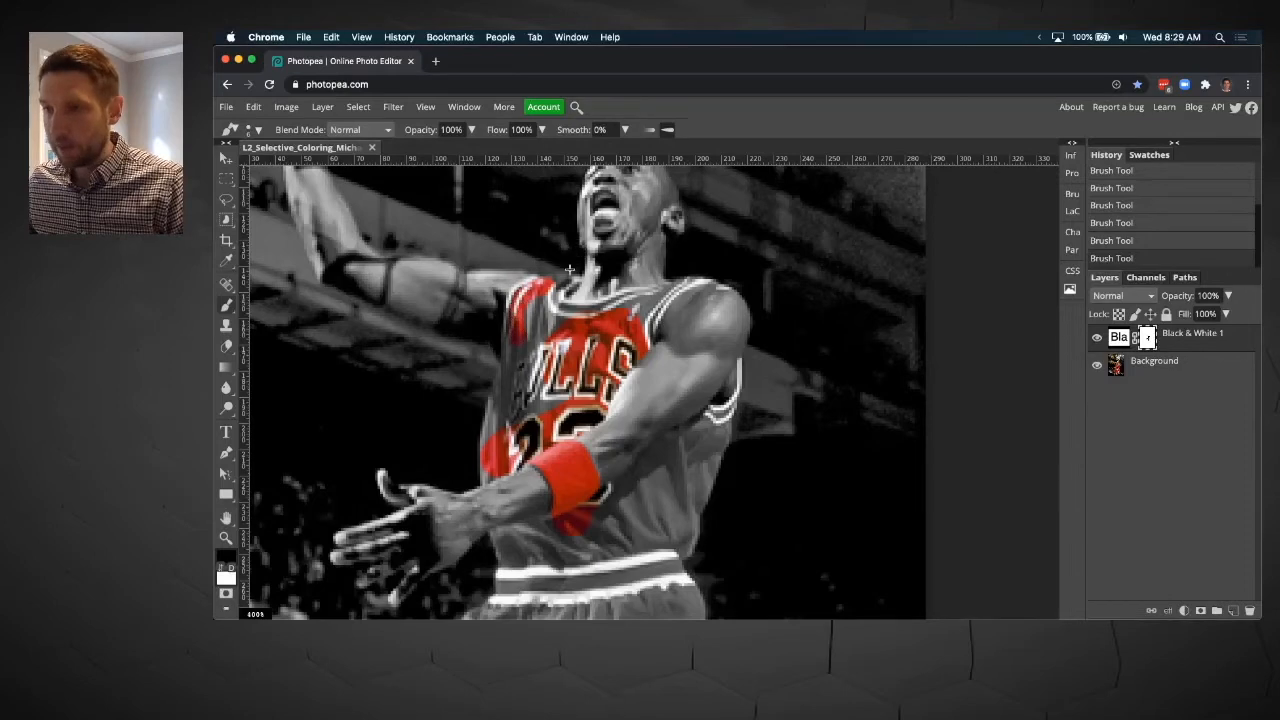
scroll(561, 289, up, 1)
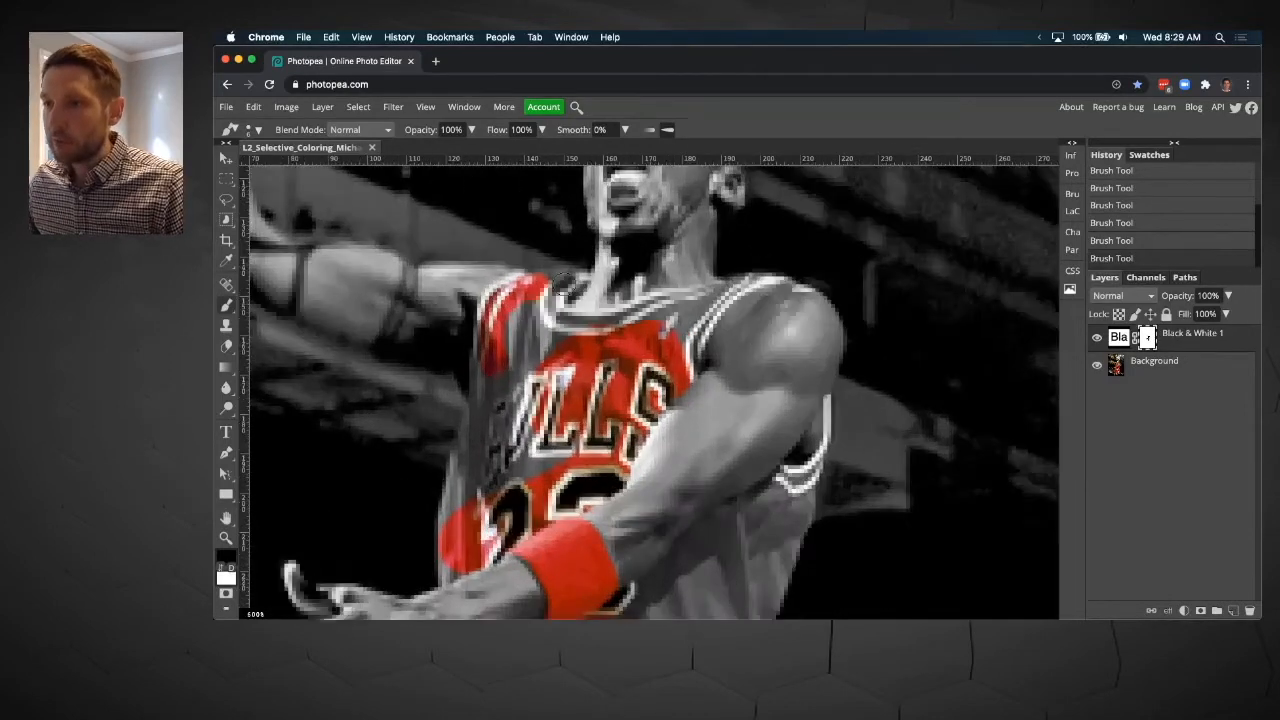
scroll(531, 286, up, 1)
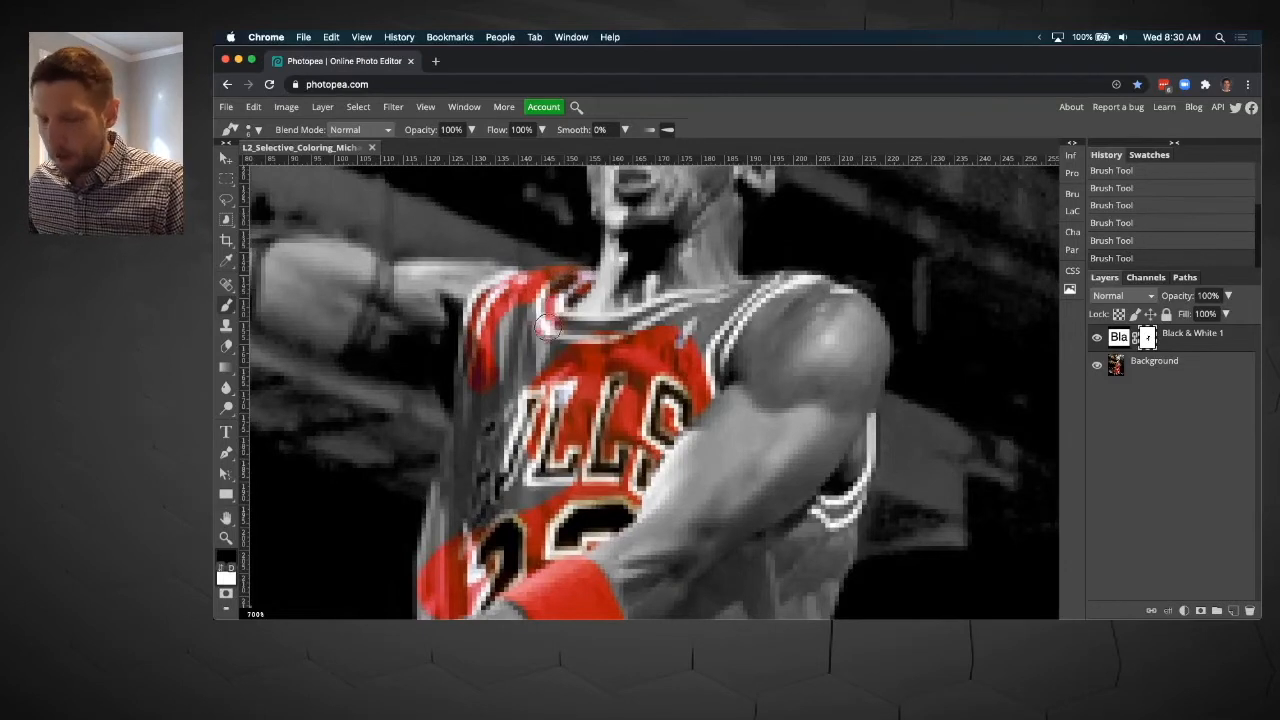
mouse_move(547, 326)
mouse_down()
mouse_move(537, 294)
mouse_move(520, 342)
mouse_move(533, 298)
mouse_move(508, 324)
mouse_move(512, 383)
mouse_move(550, 332)
mouse_move(579, 338)
mouse_move(678, 312)
mouse_up()
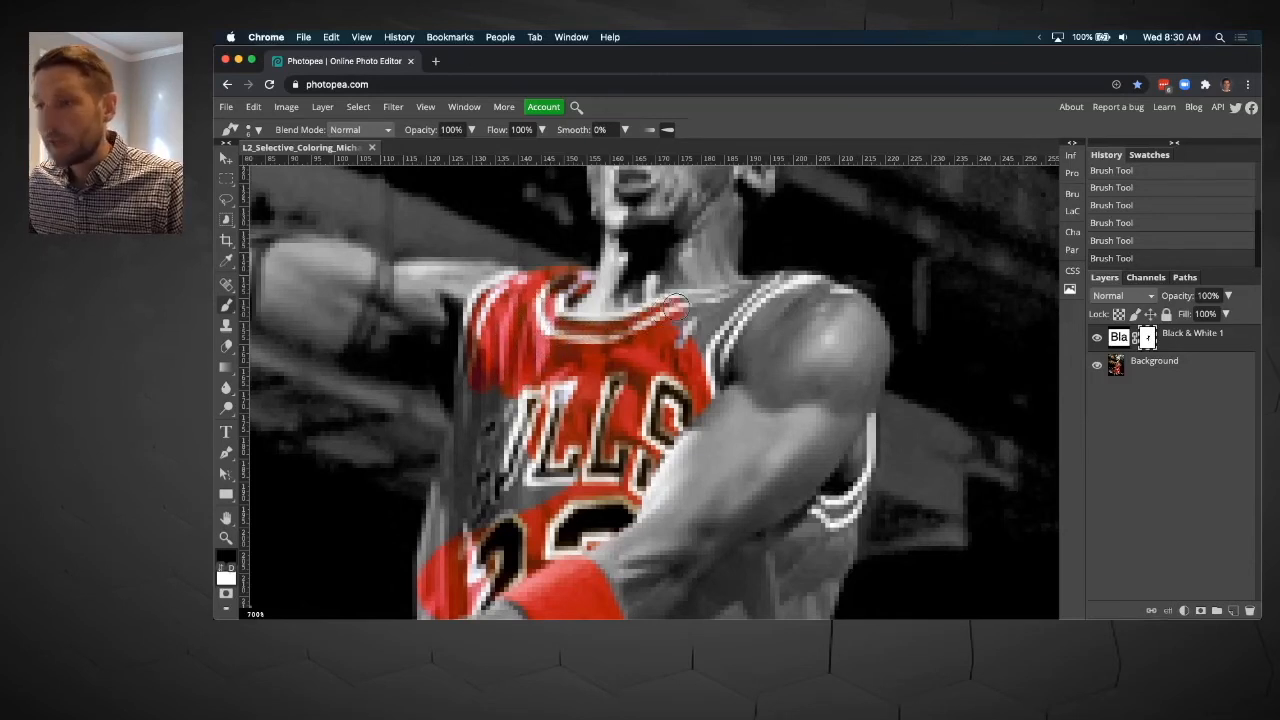
mouse_move(592, 351)
mouse_down()
mouse_move(576, 363)
mouse_move(700, 402)
mouse_move(665, 267)
mouse_move(508, 378)
mouse_move(707, 332)
mouse_up()
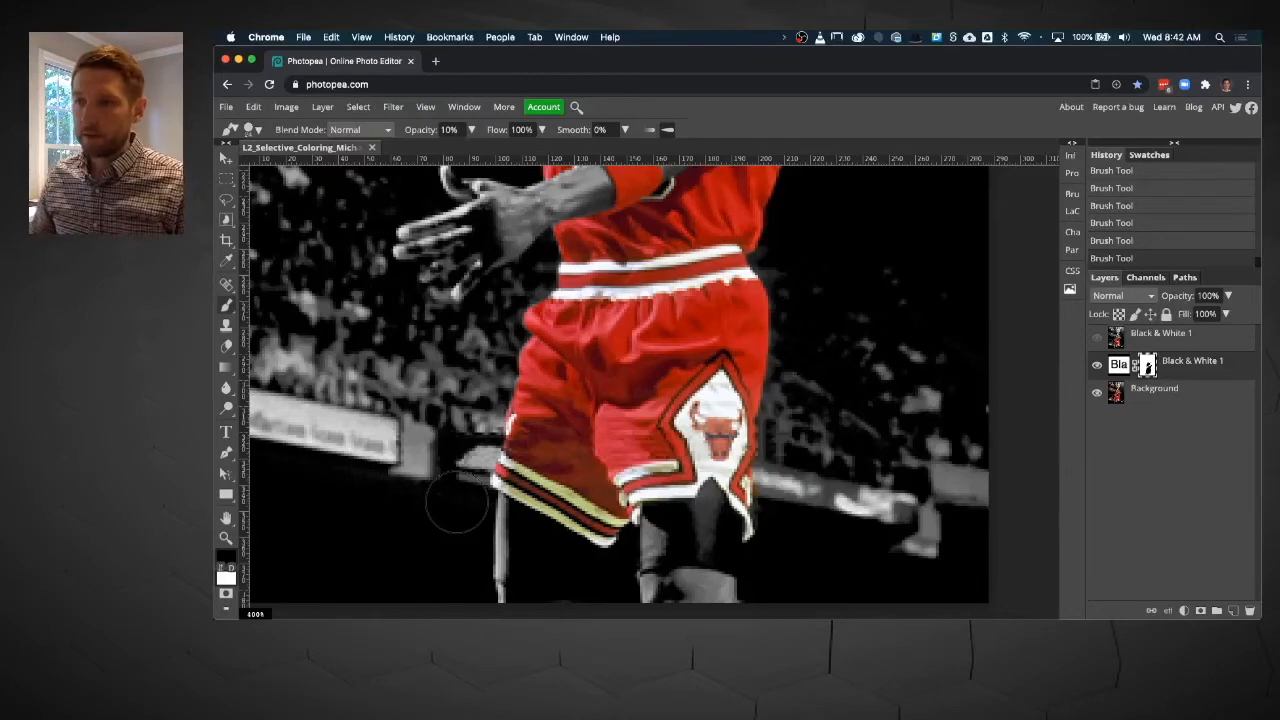
Examine the masked uniform from the jersey and waistband down to the hem of the shorts
key(super+minus)
key(super+minus)
key(super+minus)
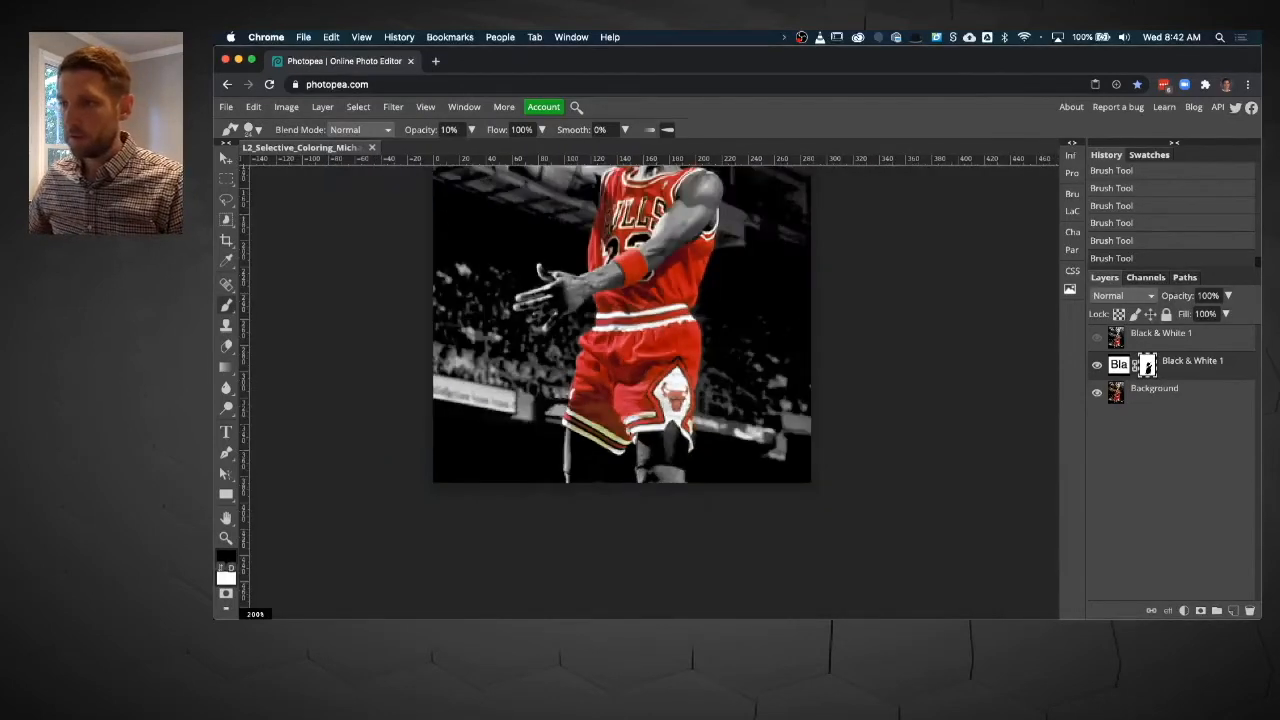
key(super+equal)
key(super+equal)
key(super+equal)
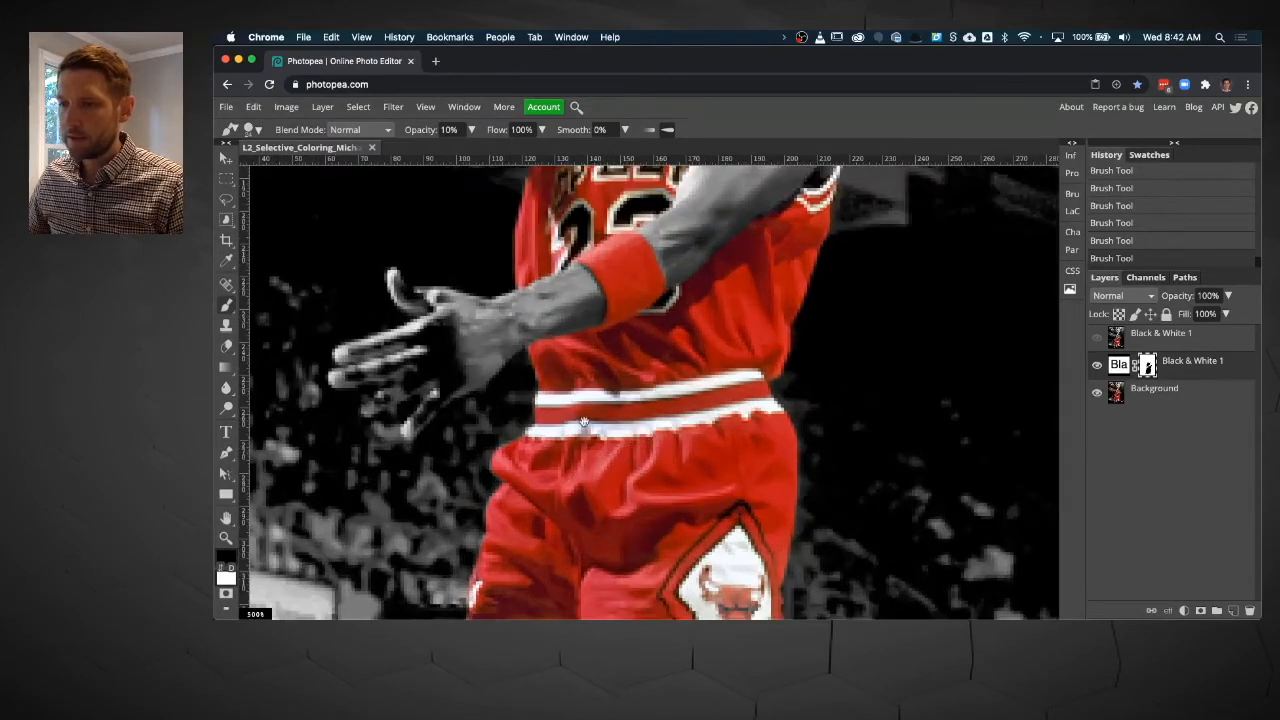
scroll(583, 423, down, 4)
scroll(529, 497, up, 2)
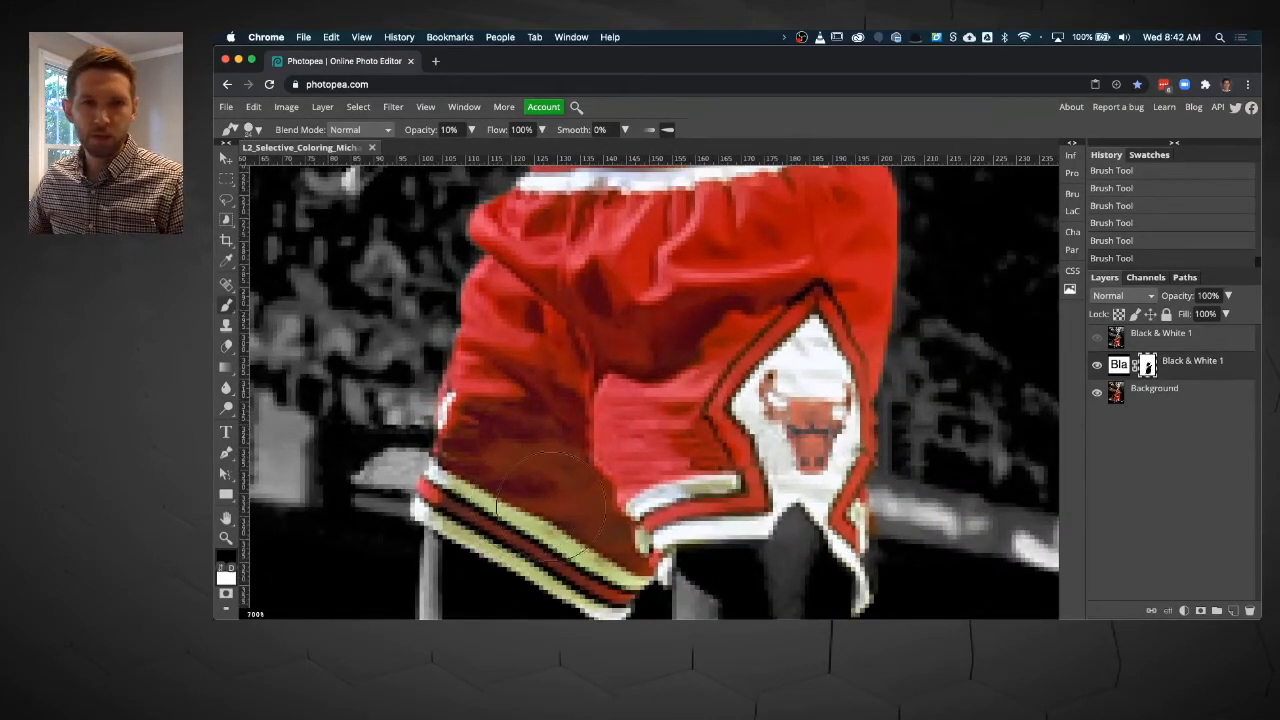
Delete the hidden Black & White 1 layer above the masked adjustment layer
scroll(528, 500, up, 2)
drag(523, 514, 563, 405)
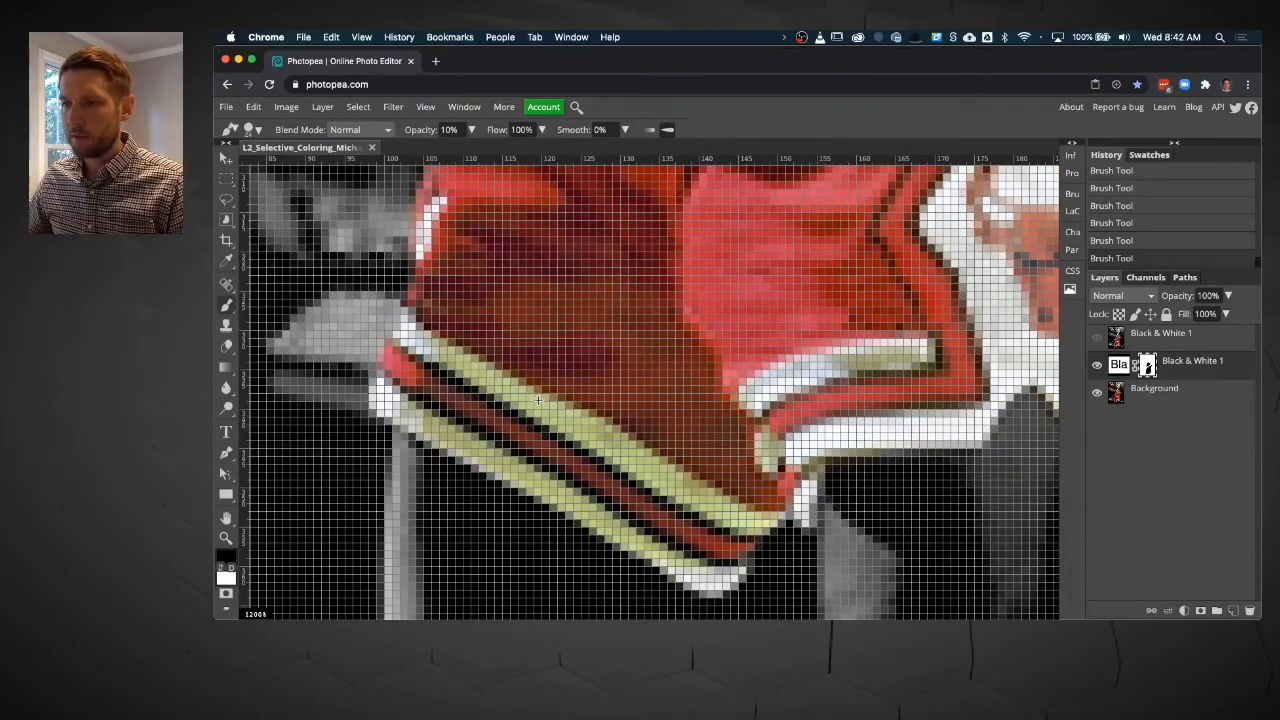
scroll(538, 399, down, 1)
scroll(545, 394, down, 1)
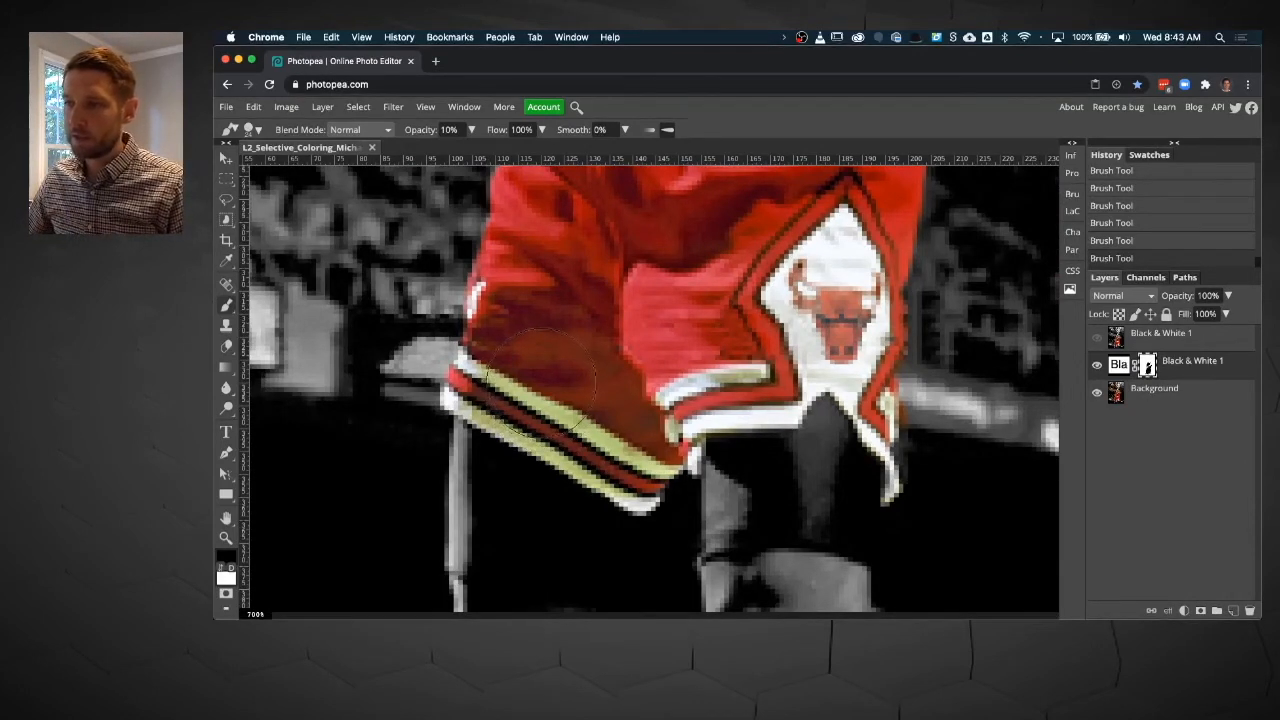
drag(1190, 344, 1249, 610)
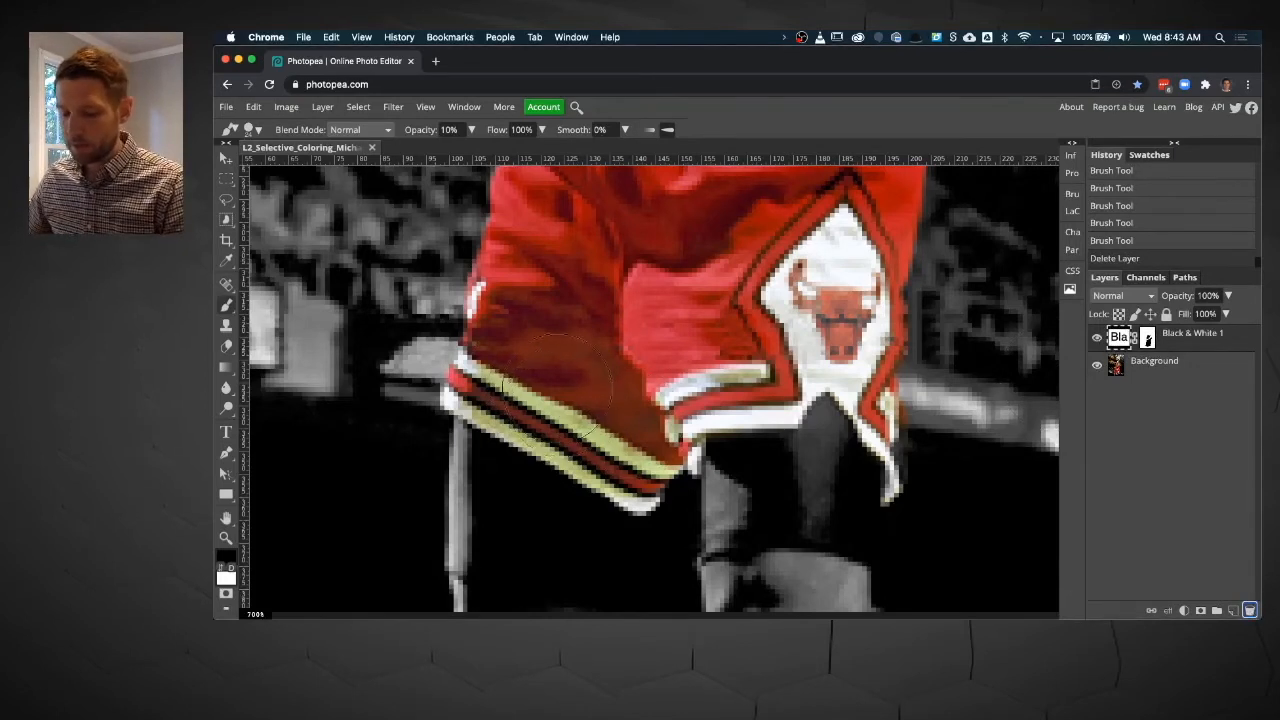
Try painting white with a smaller brush at 10% opacity on the adjustment layer's mask over the yellowish upper stripe of the shorts' hem
key(x)
key(bracketleft)
key(bracketleft)
key(bracketleft)
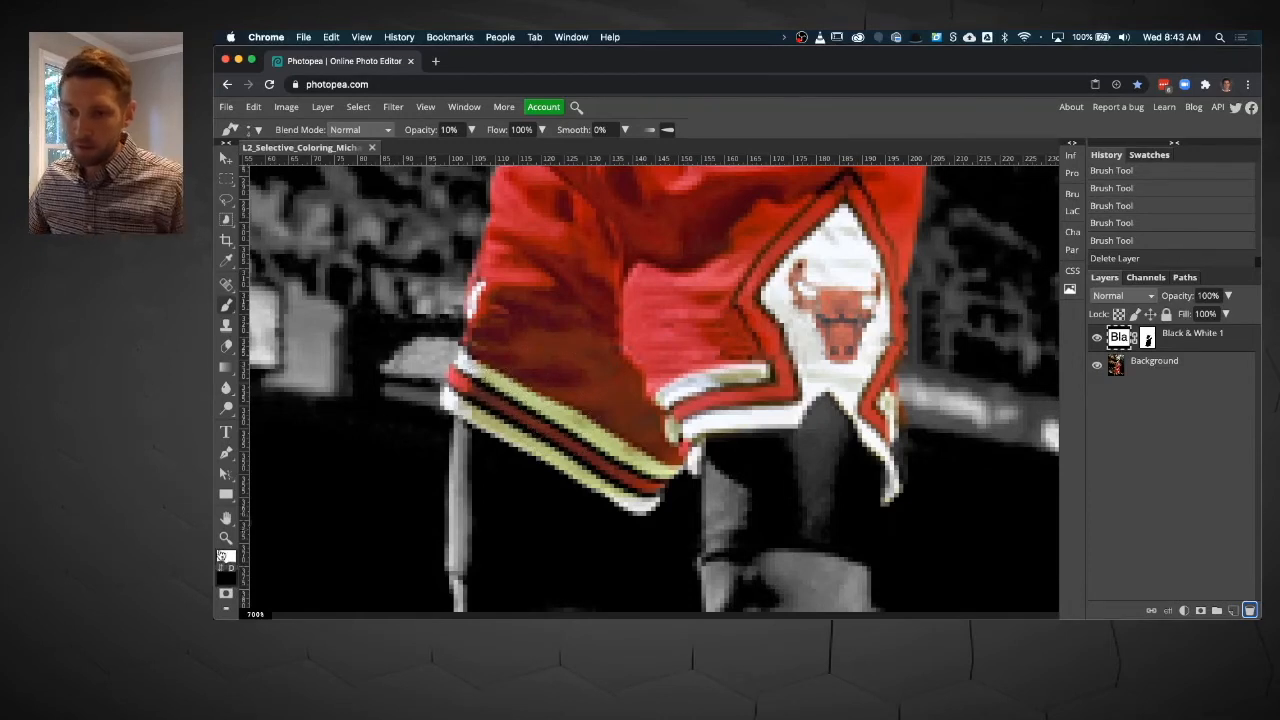
click(478, 372)
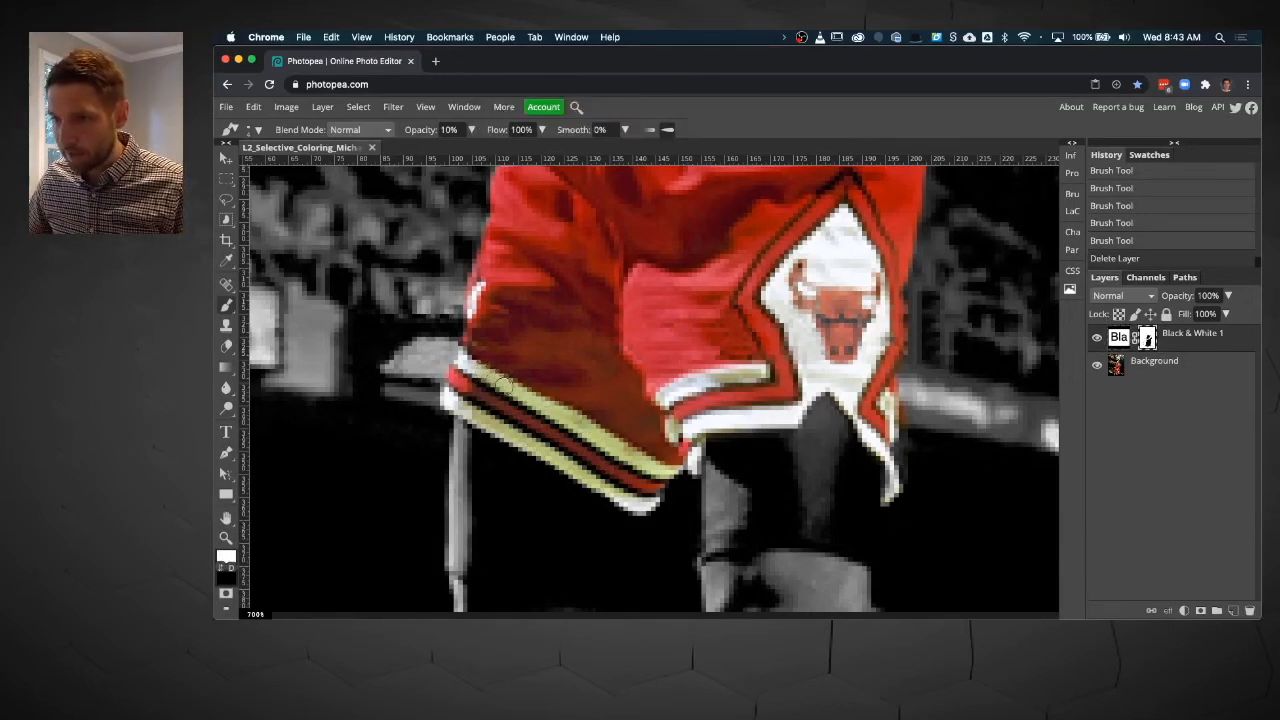
click(525, 398)
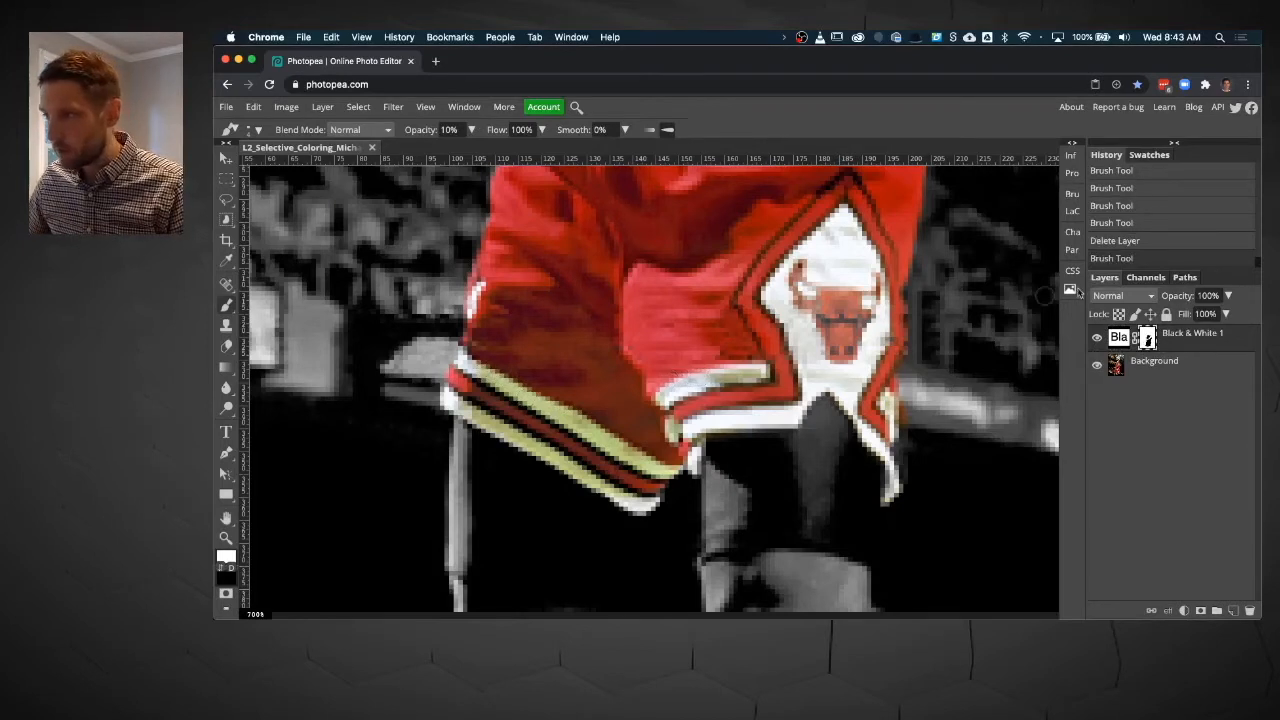
Set the brush opacity to 100% and paint white on the mask over the outer part of the hem's upper yellowish stripe
click(1118, 337)
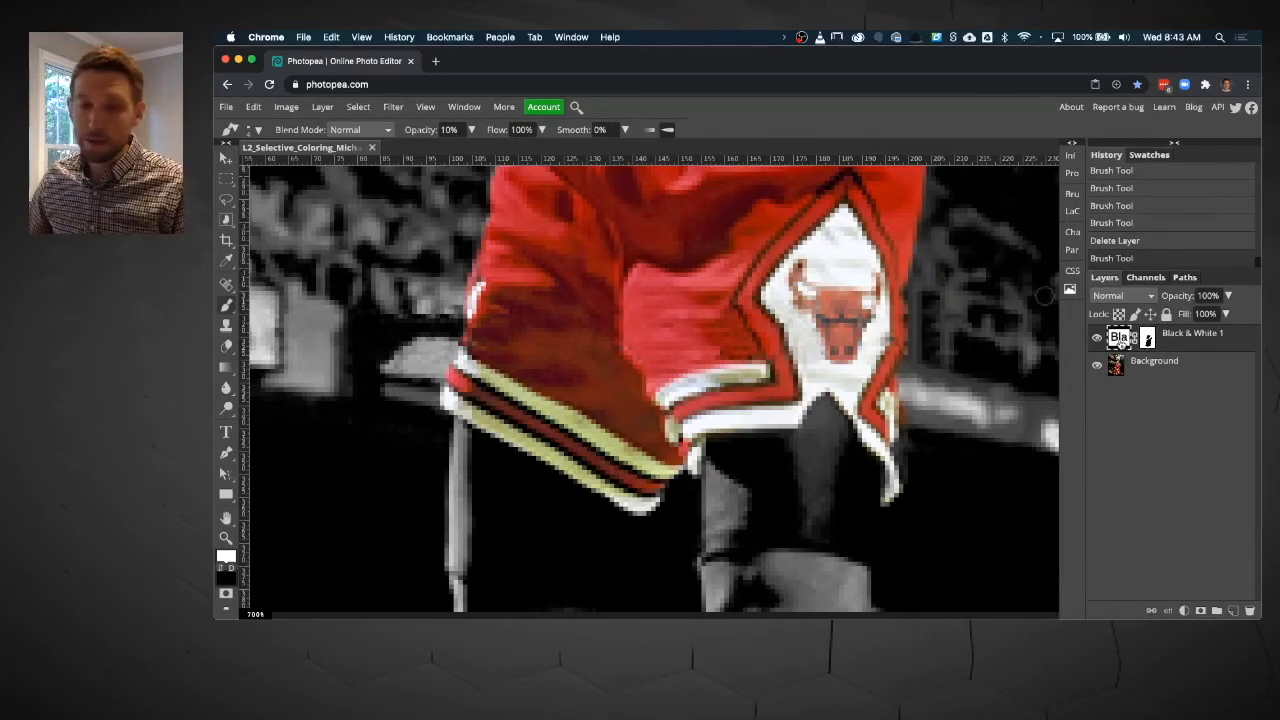
click(1147, 337)
click(450, 129)
text(0)
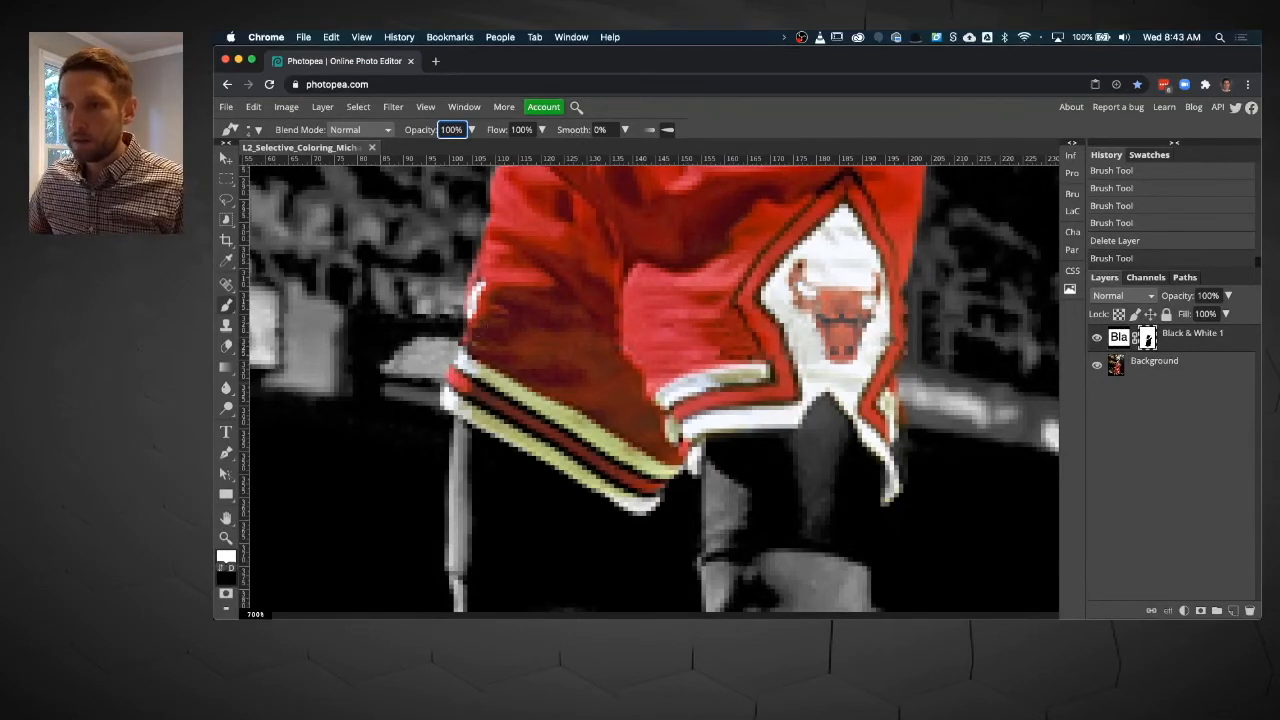
click(482, 368)
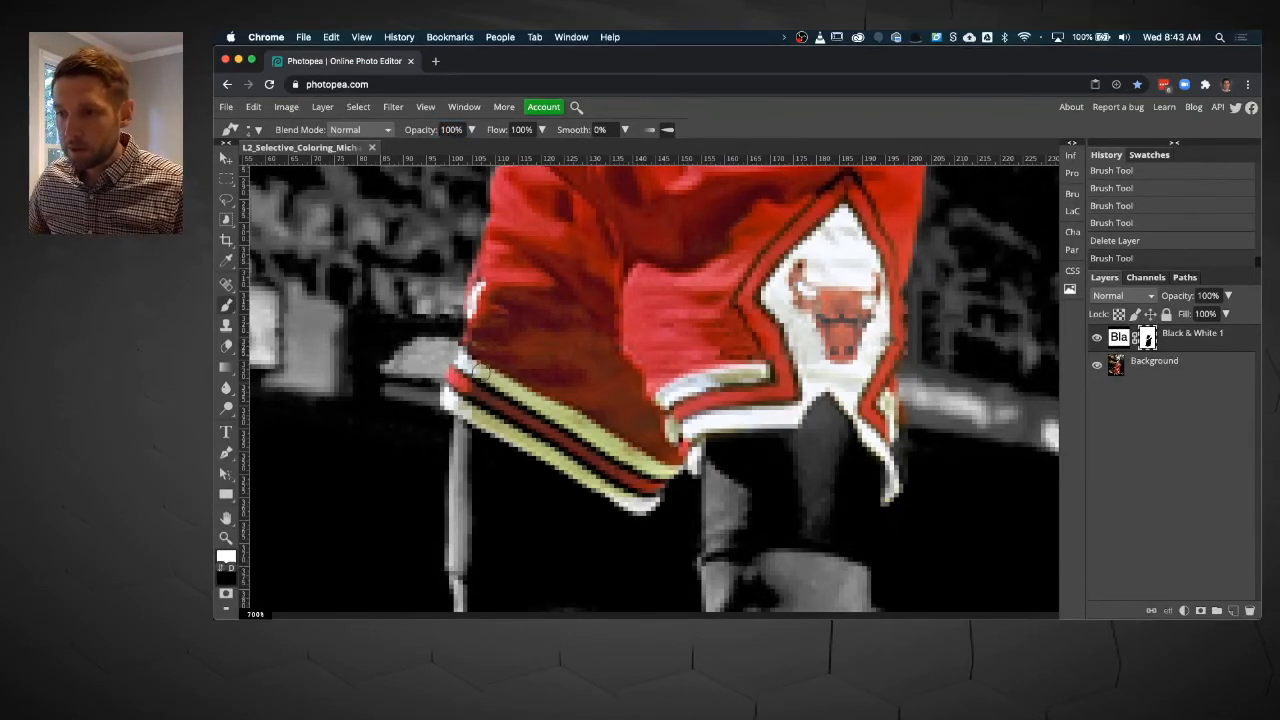
click(518, 392)
Touch up the red fabric above the stripe with black on the mask, and paint white over the remaining yellowish parts of both hem stripes
key(x)
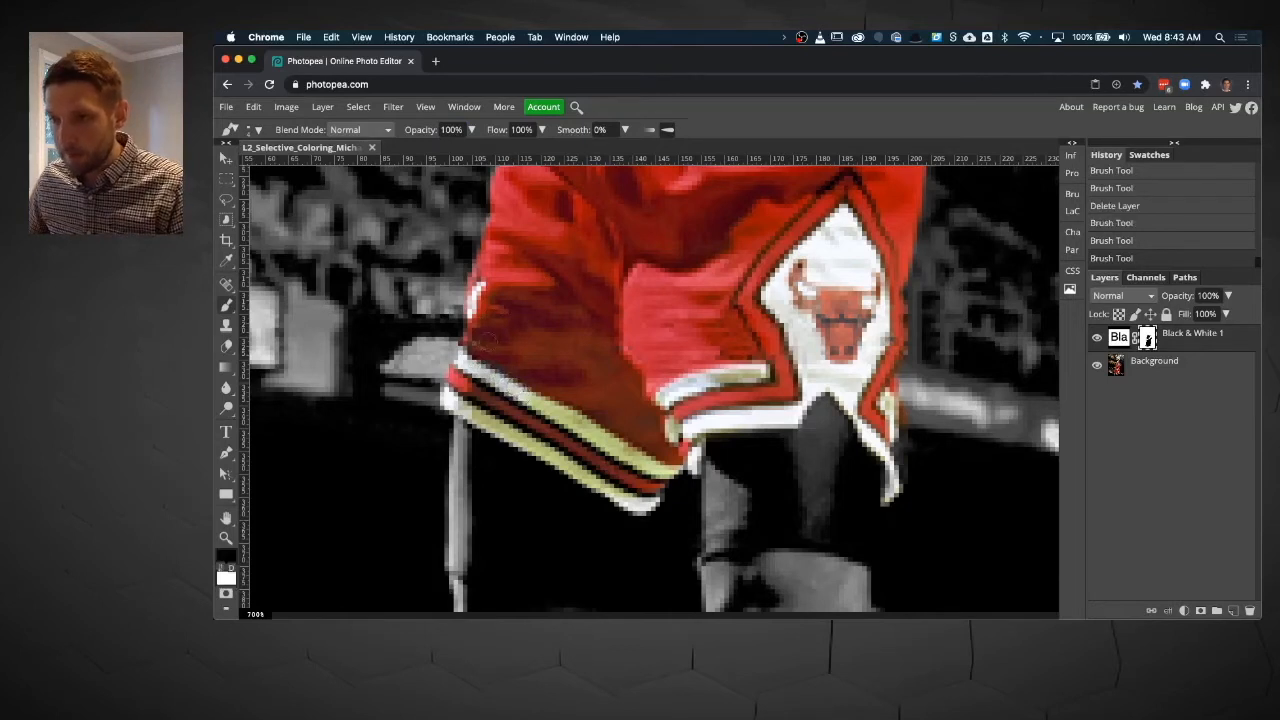
click(505, 365)
key(x)
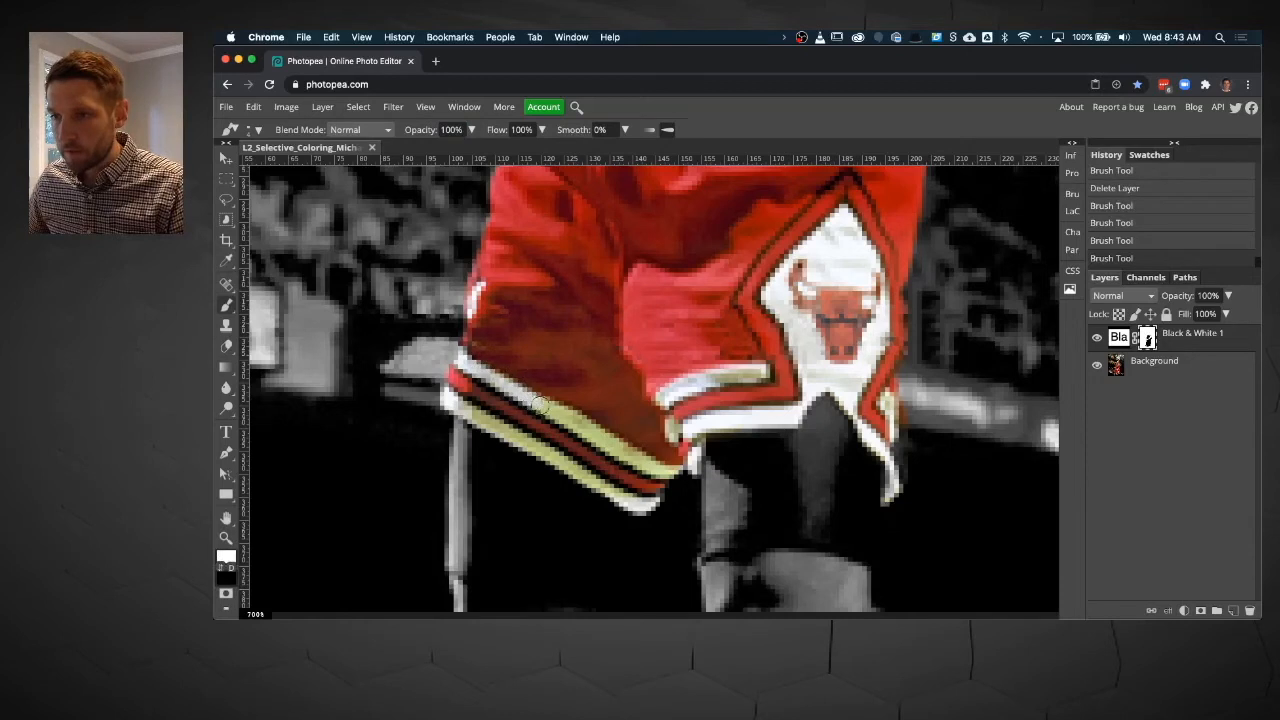
drag(594, 437, 658, 468)
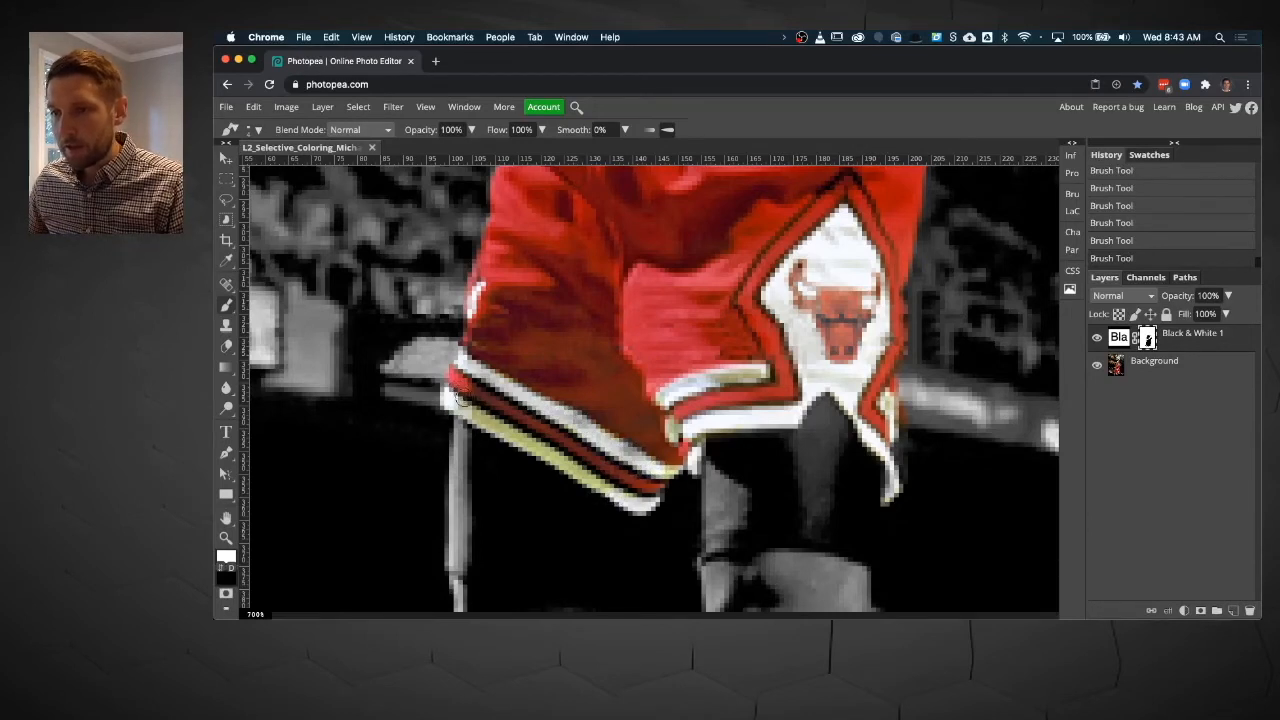
drag(463, 407, 606, 488)
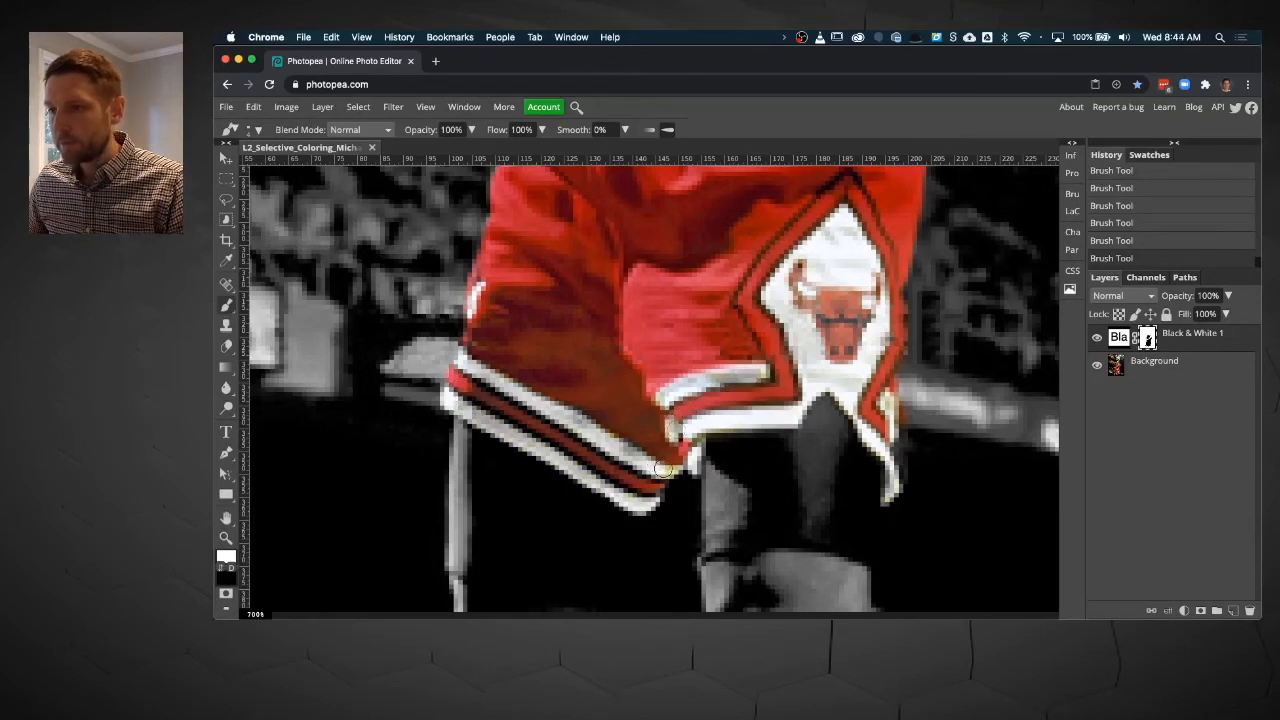
Save the project as the PSD file L2_Selective_Coloring_Michael_Jordan in the August folder inside Graphics
scroll(663, 468, down, 3)
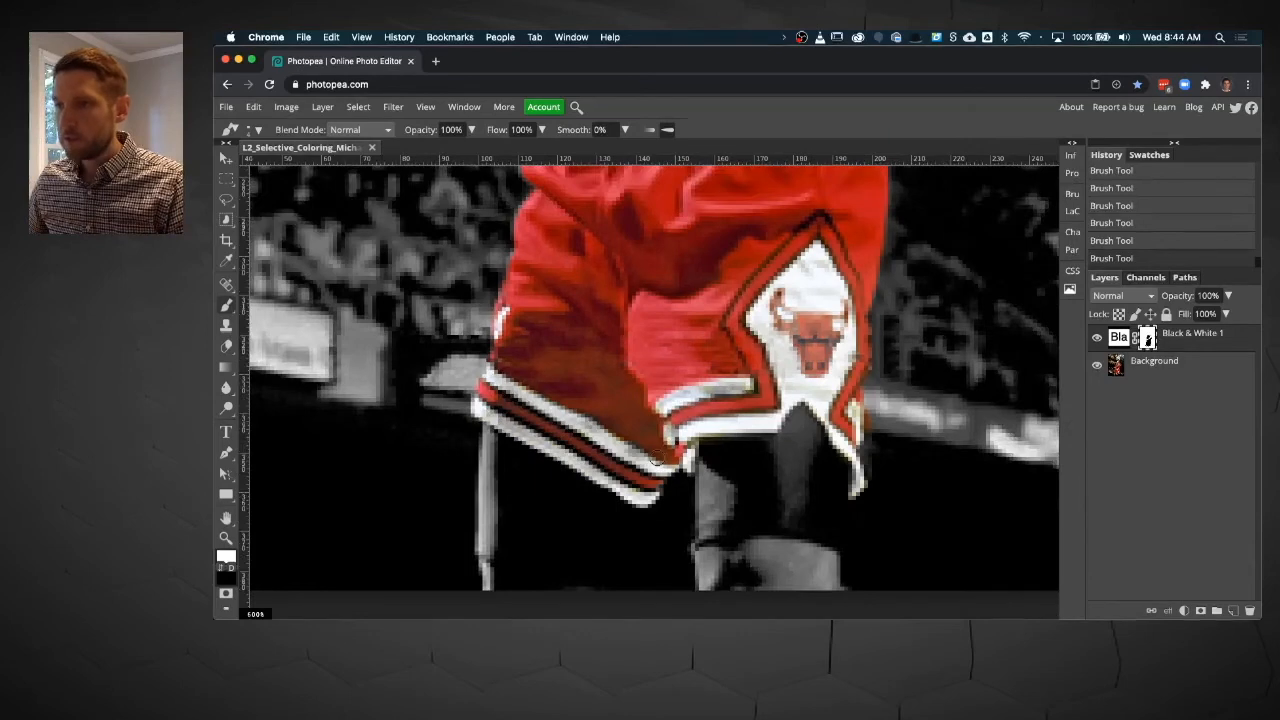
scroll(655, 458, down, 10)
scroll(650, 390, up, 1)
scroll(668, 442, up, 2)
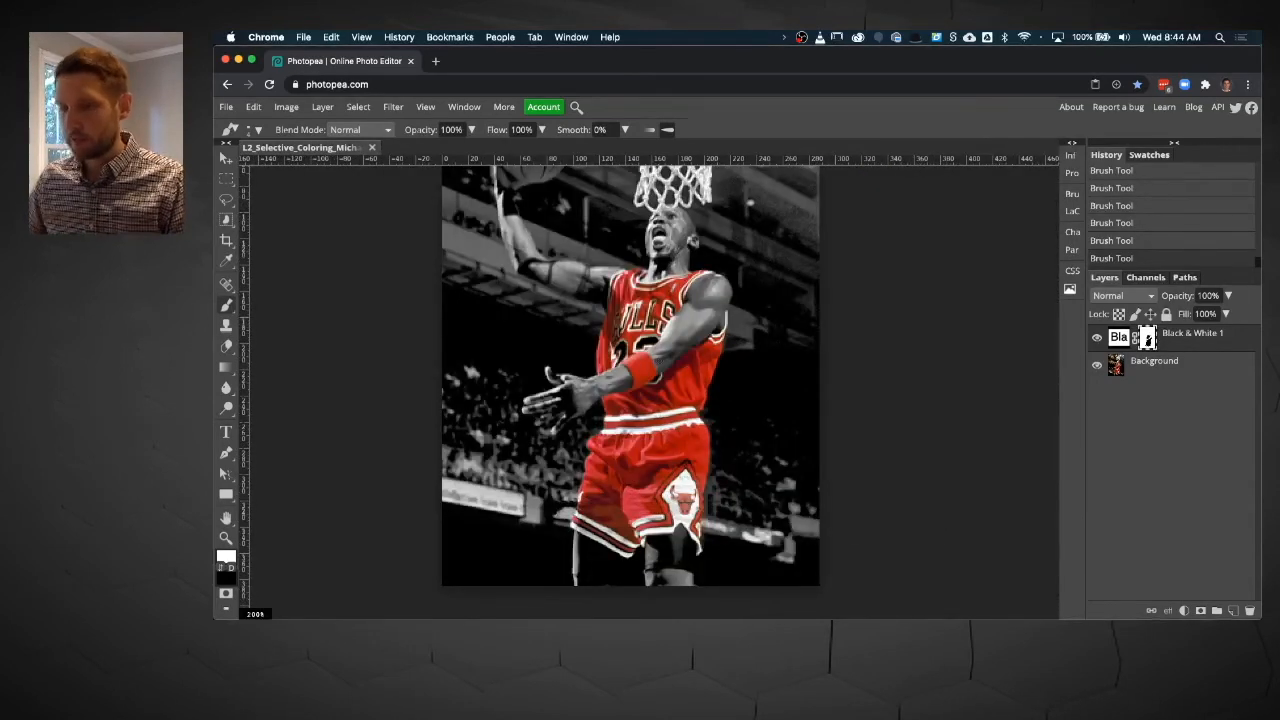
click(227, 107)
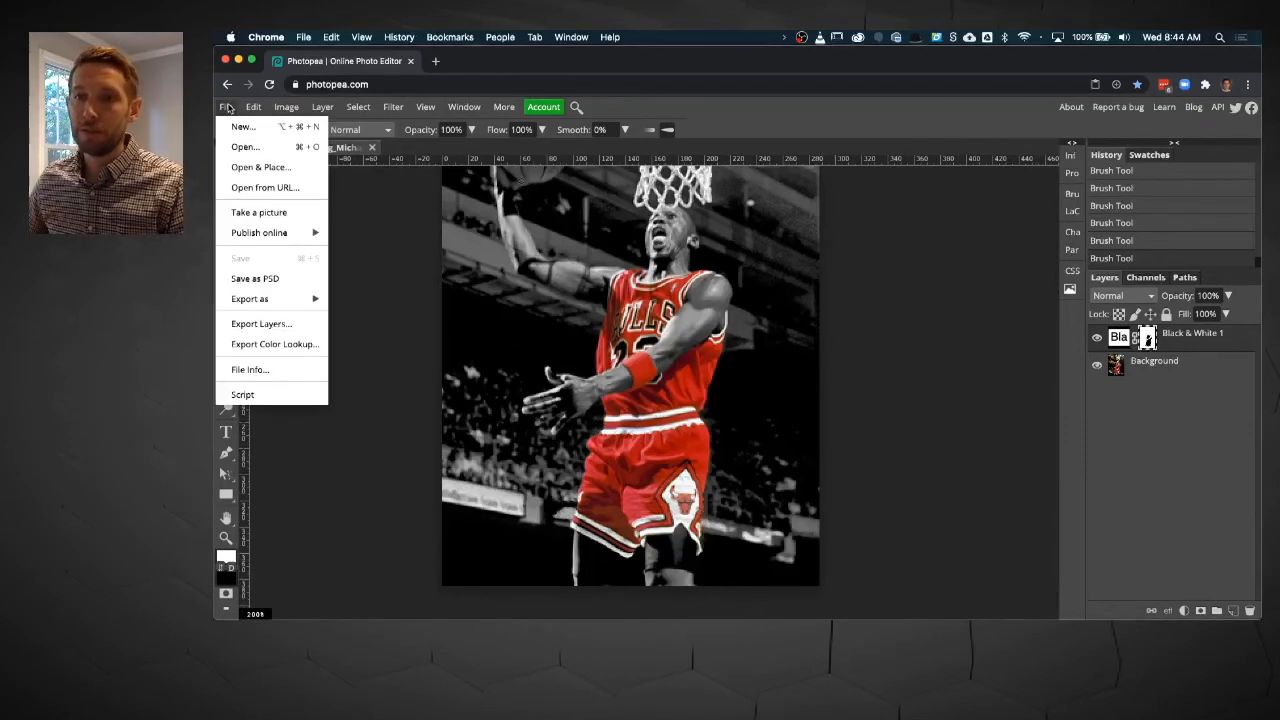
click(287, 277)
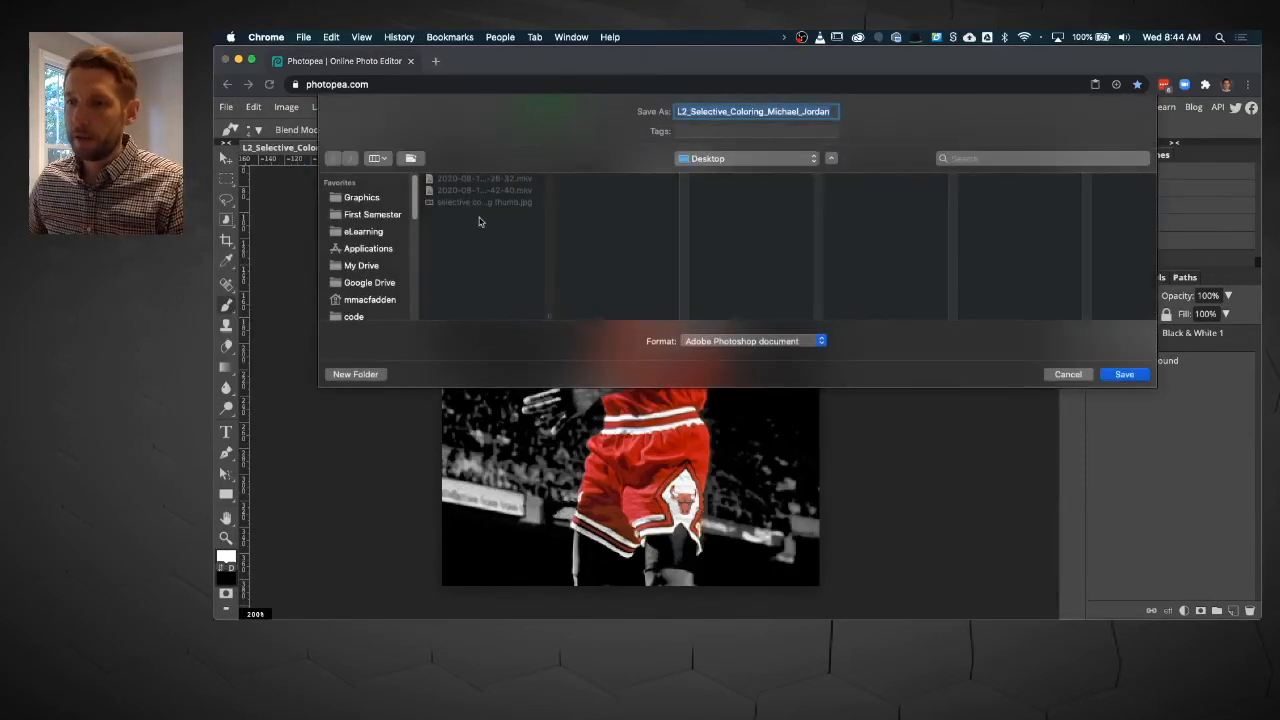
click(366, 200)
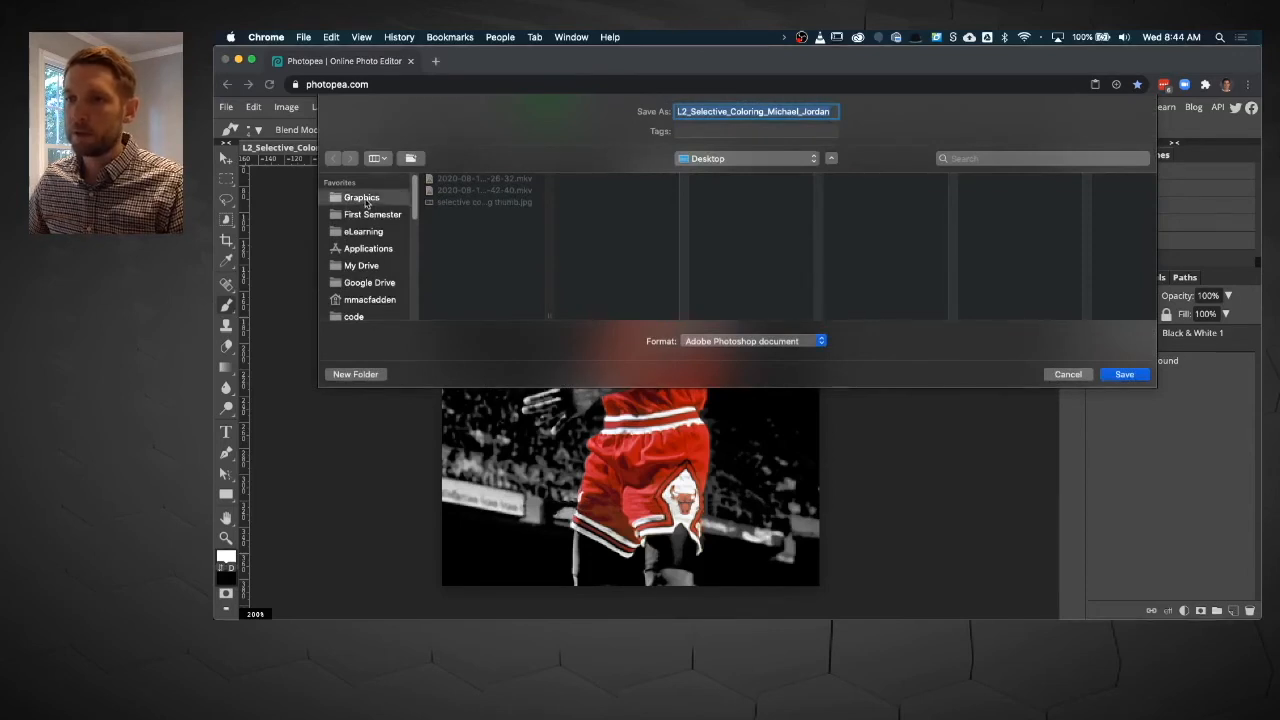
click(469, 182)
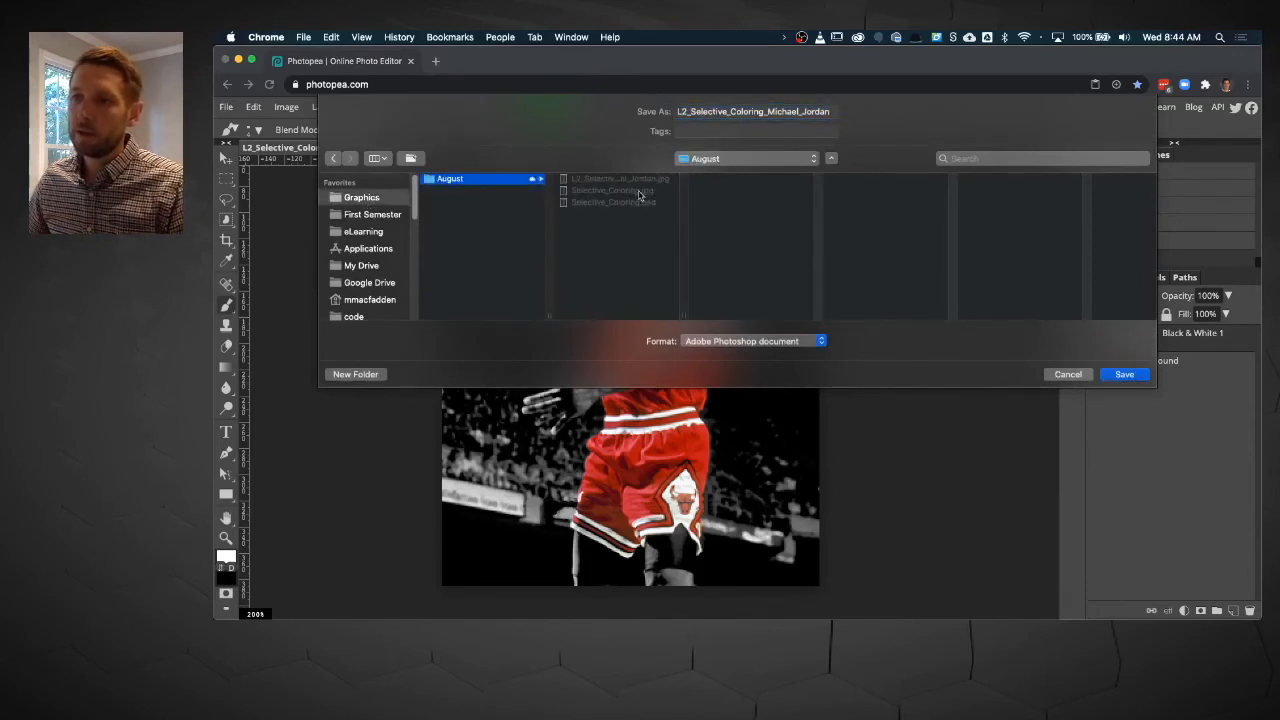
click(1104, 378)
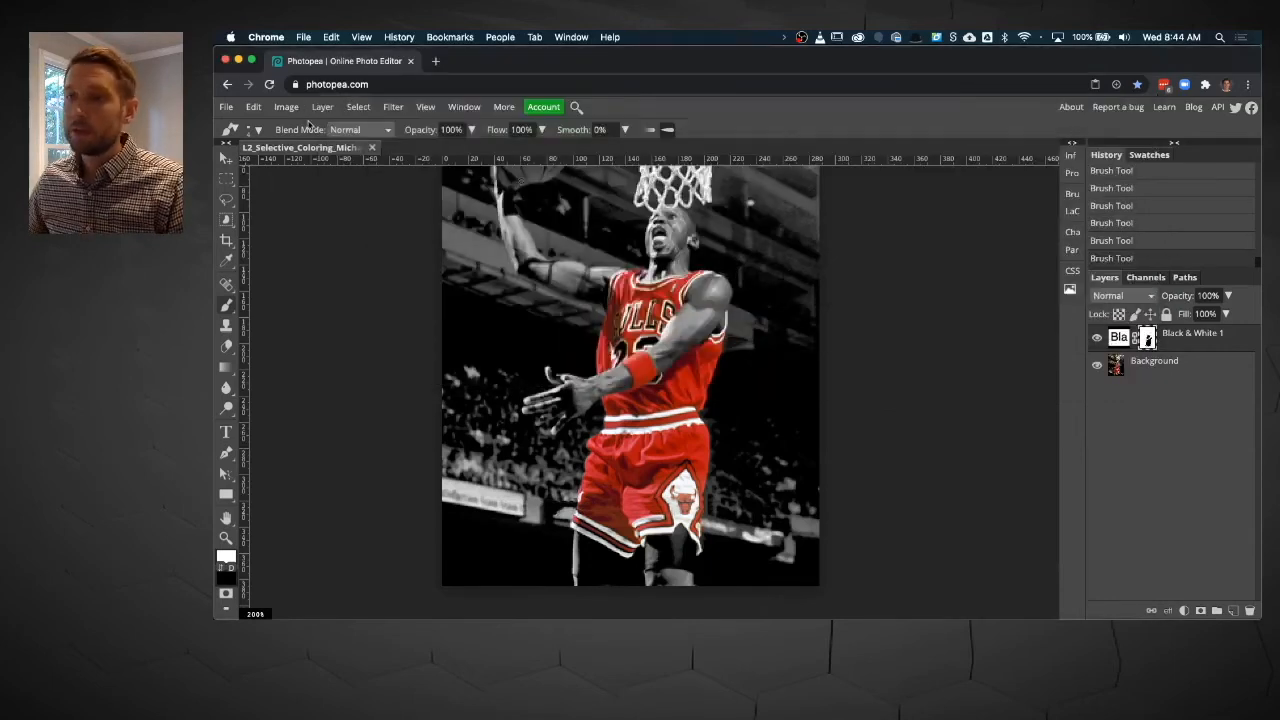
Export the image as the JPG file L2_Selective_Coloring_Michael_Jordan to the August folder inside Graphics
click(226, 107)
mouse_move(309, 298)
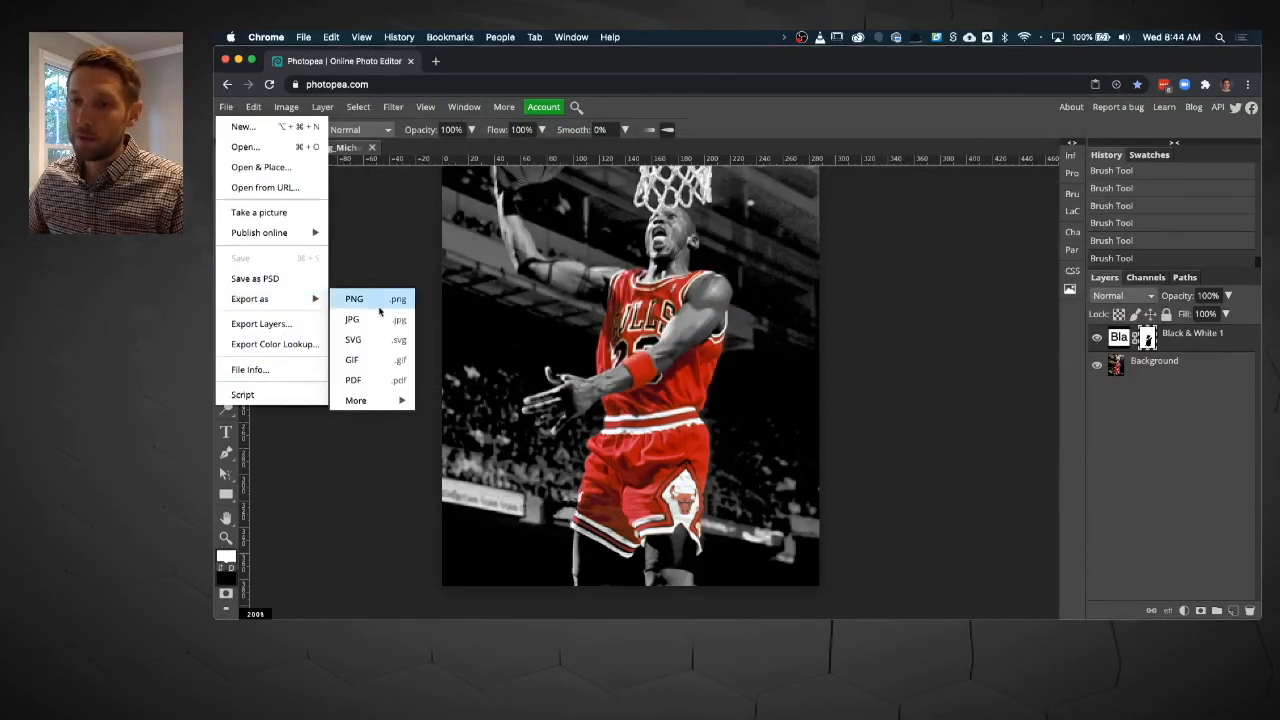
click(385, 321)
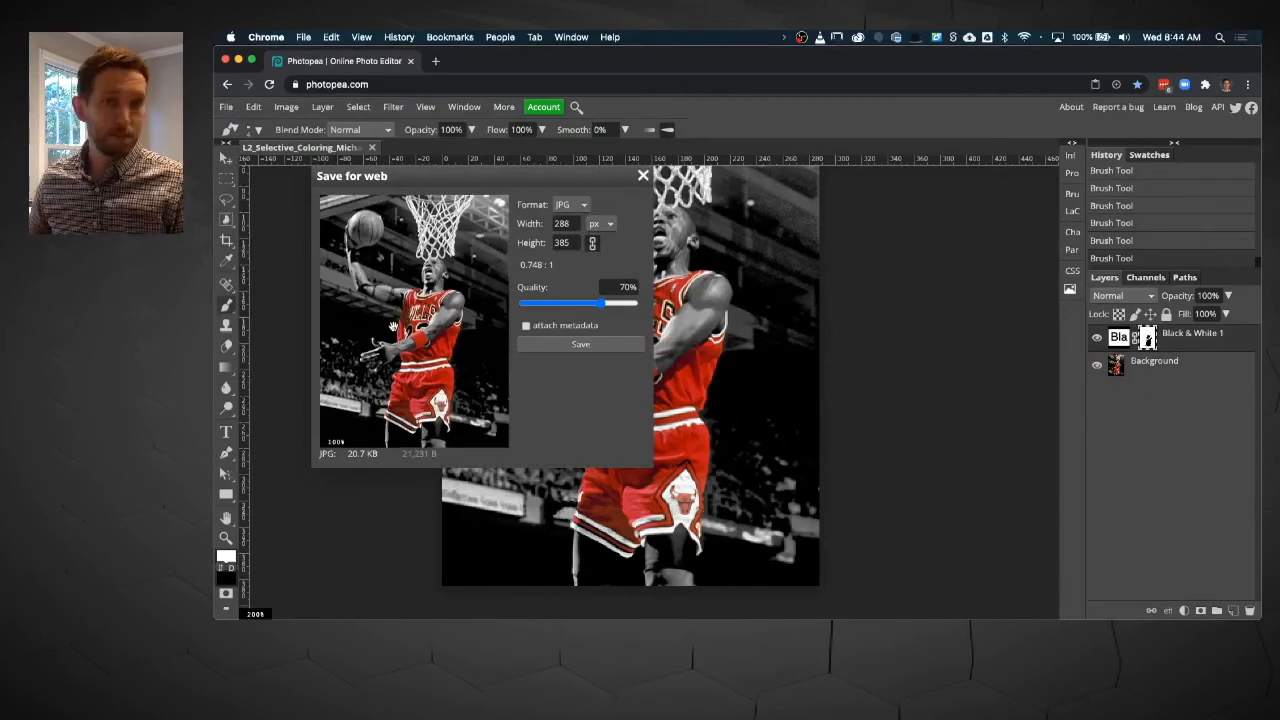
click(590, 344)
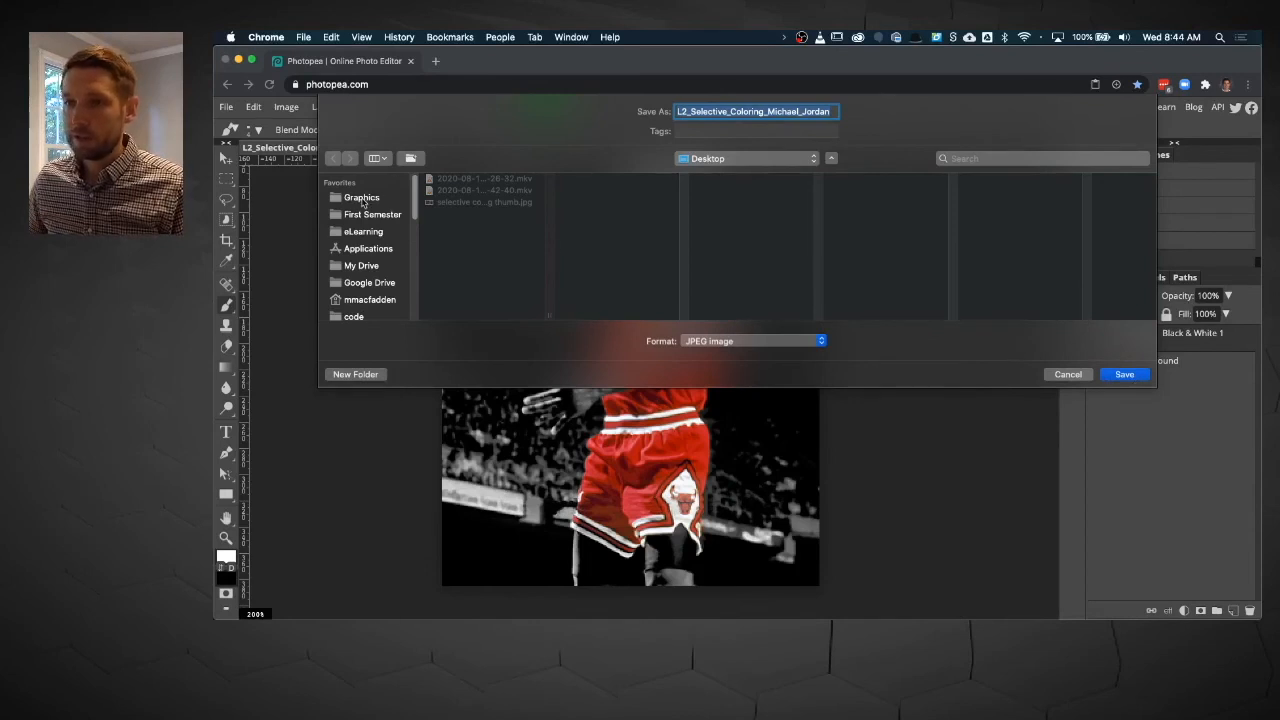
click(366, 198)
click(432, 180)
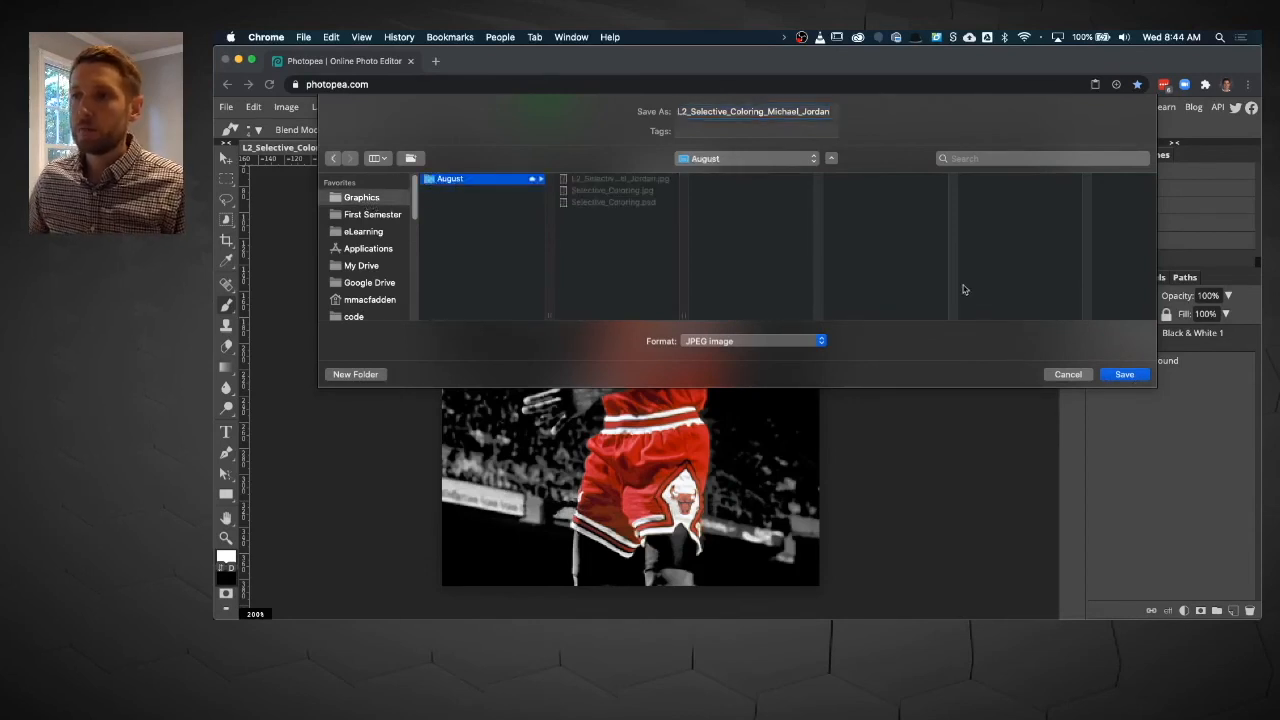
click(1124, 374)
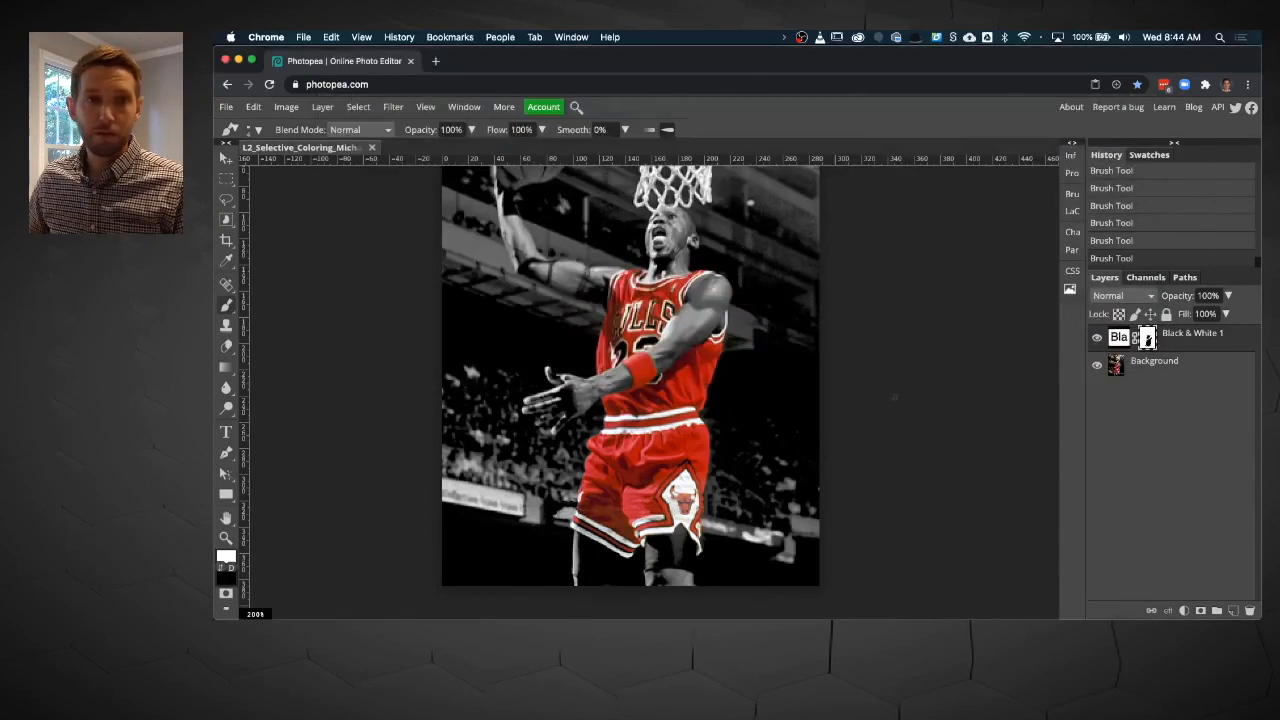